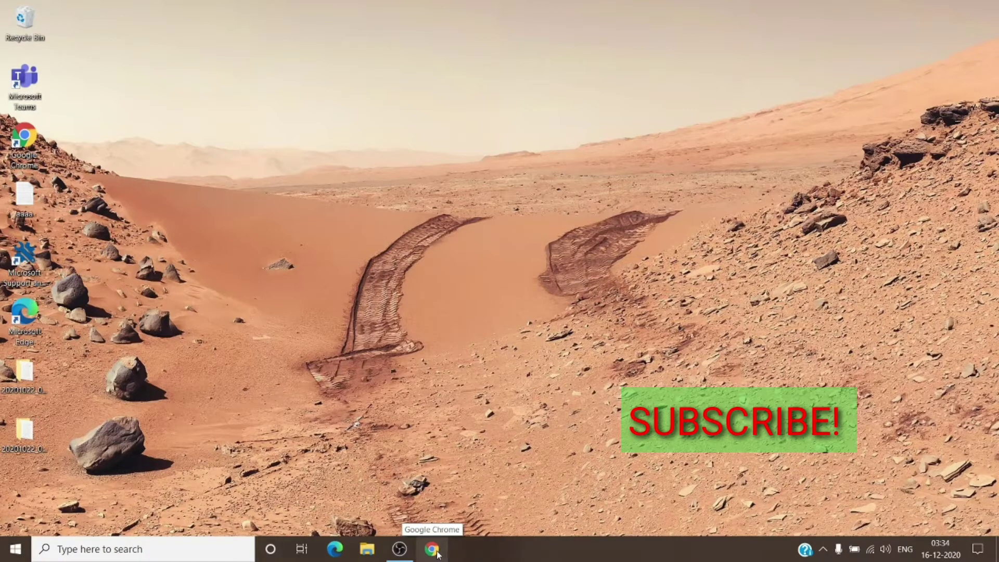
Step: Open Chrome and load the Microsoft 365 admin center at admin.microsoft.com
{"action": "left_click", "coordinate": [437, 554]}
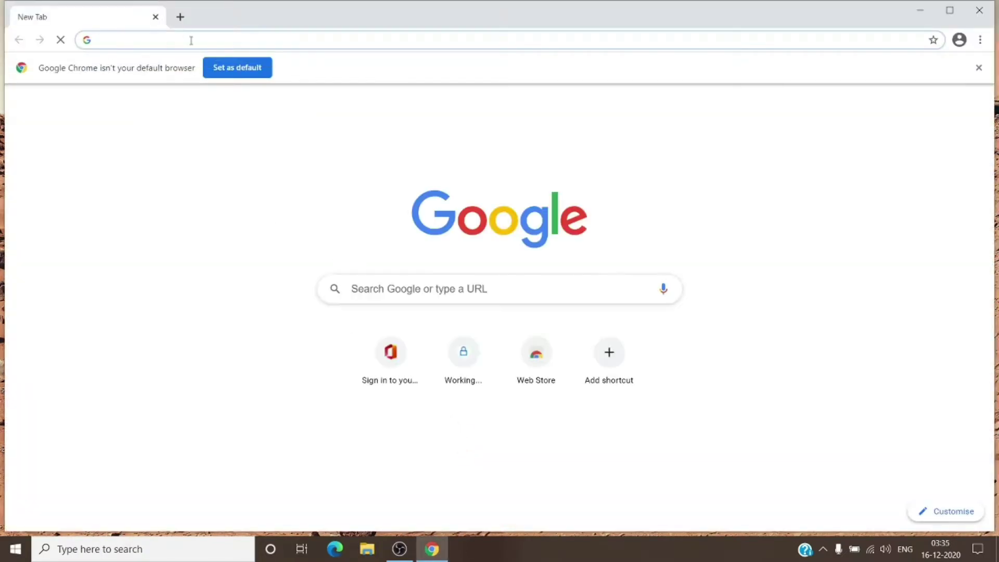
{"action": "left_click", "coordinate": [192, 40]}
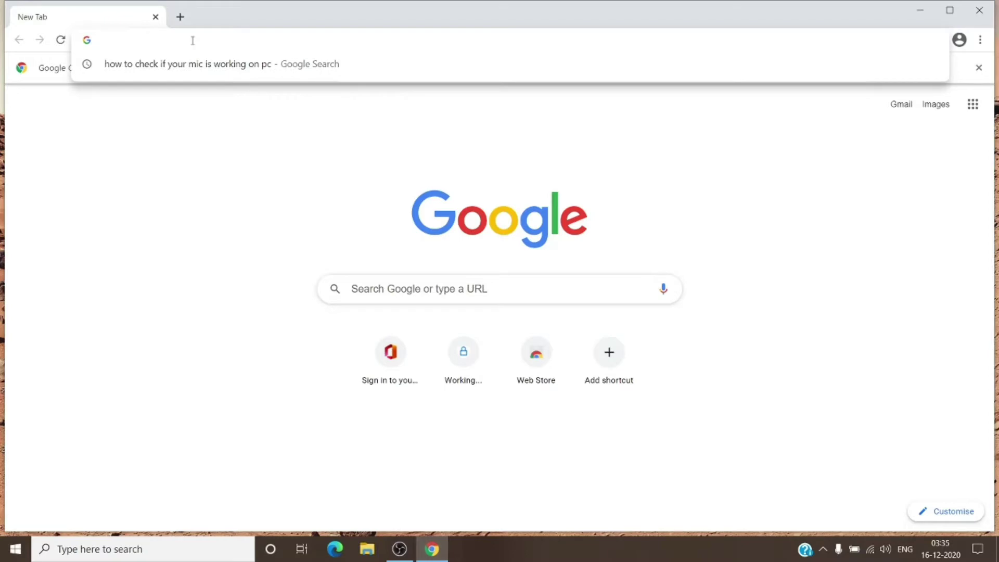
{"action": "type", "text": "admin"}
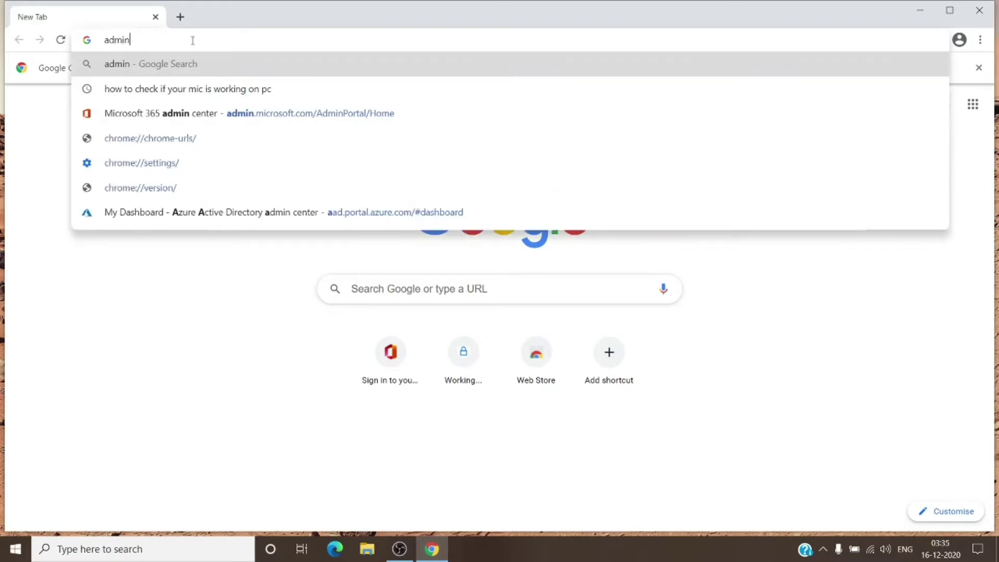
{"action": "type", "text": ".microsoft.co"}
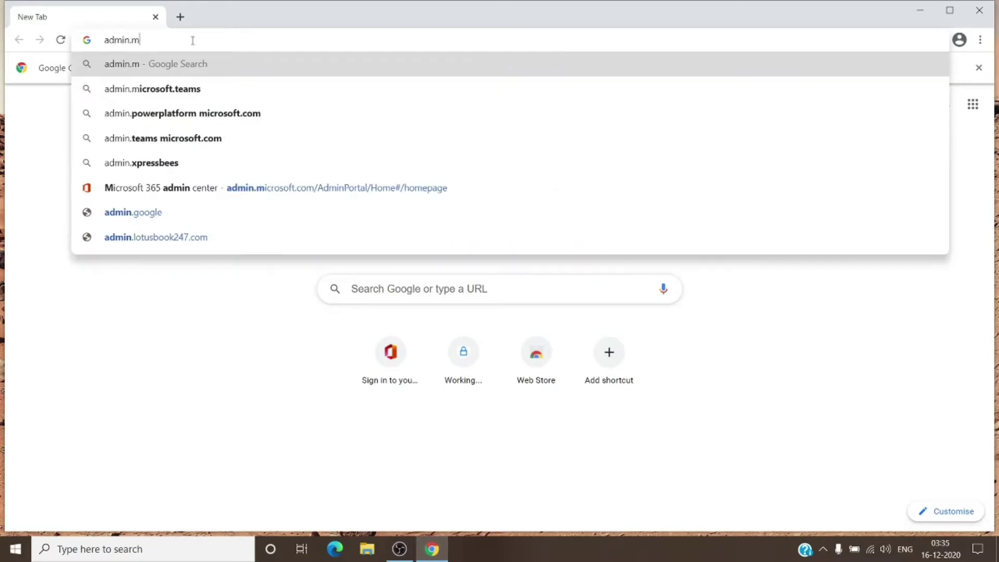
{"action": "type", "text": "m"}
{"action": "key", "text": "Return"}
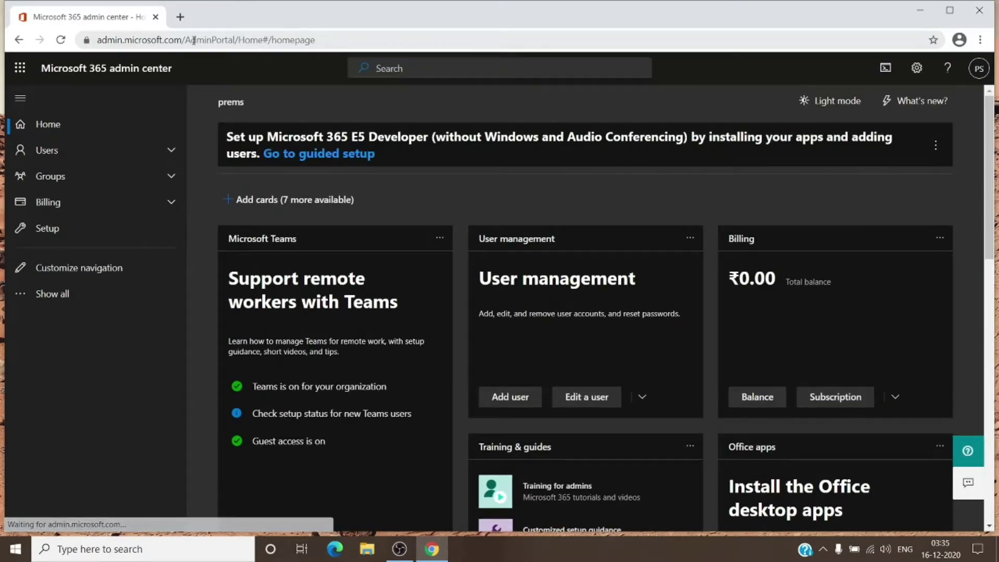
Step: Open the Compliance center from the full admin centers list in a new tab
{"action": "left_click", "coordinate": [109, 300]}
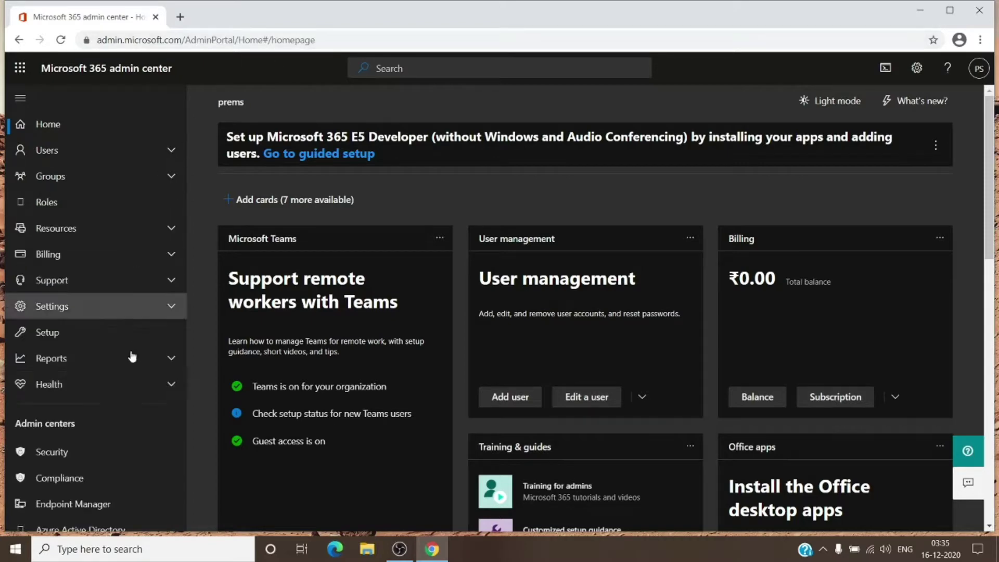
{"action": "scroll", "coordinate": [96, 404], "scroll_direction": "down", "scroll_amount": 3}
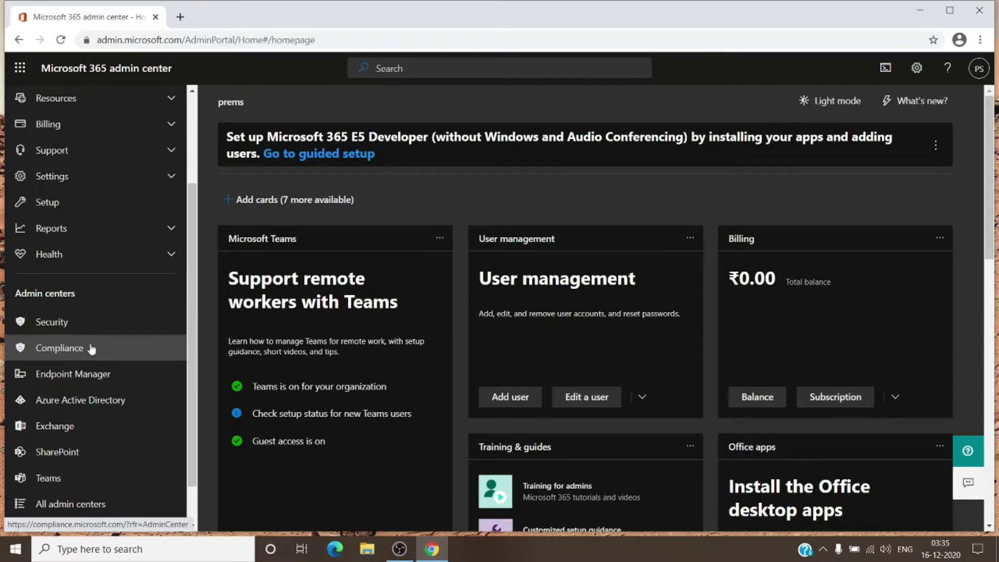
{"action": "left_click", "coordinate": [91, 347]}
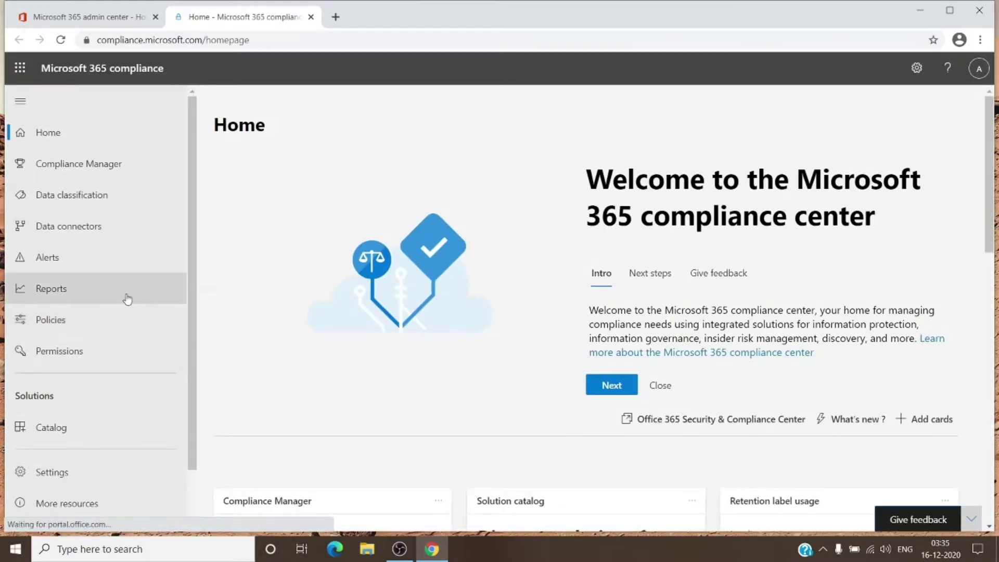
Step: Open Data loss prevention from the expanded solutions list to see Custom policy
{"action": "scroll", "coordinate": [105, 449], "scroll_direction": "down", "scroll_amount": 1}
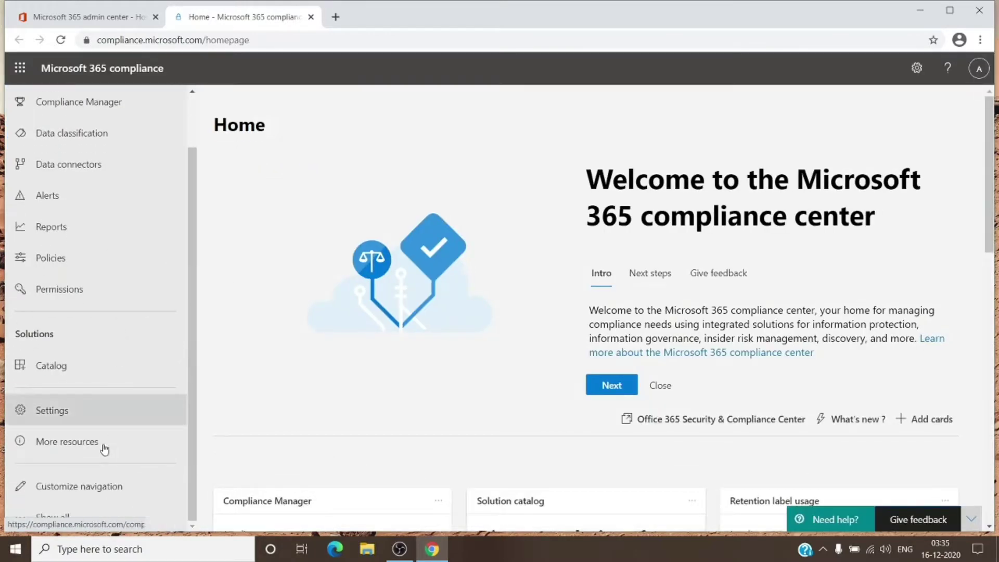
{"action": "left_click", "coordinate": [65, 516]}
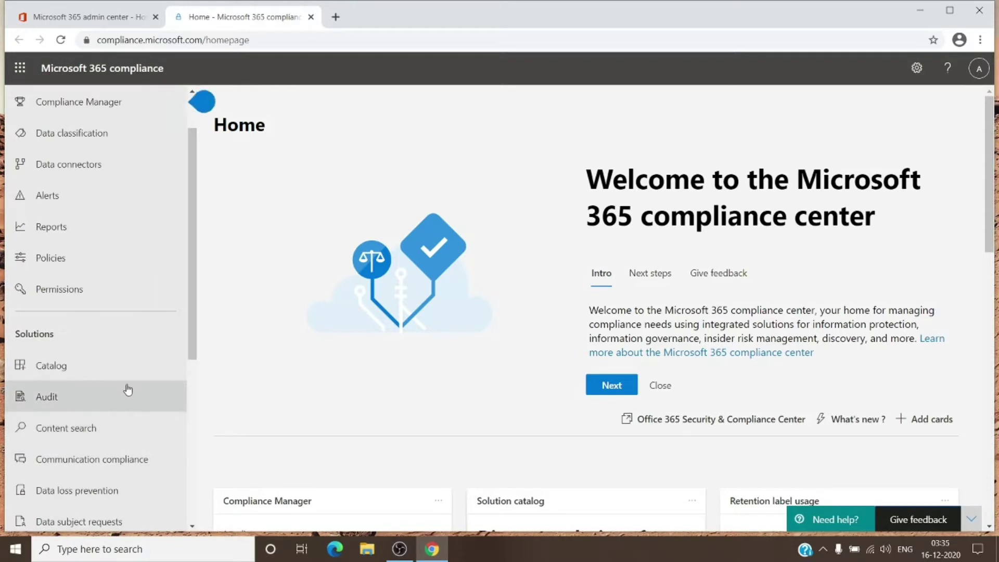
{"action": "scroll", "coordinate": [127, 390], "scroll_direction": "down", "scroll_amount": 3}
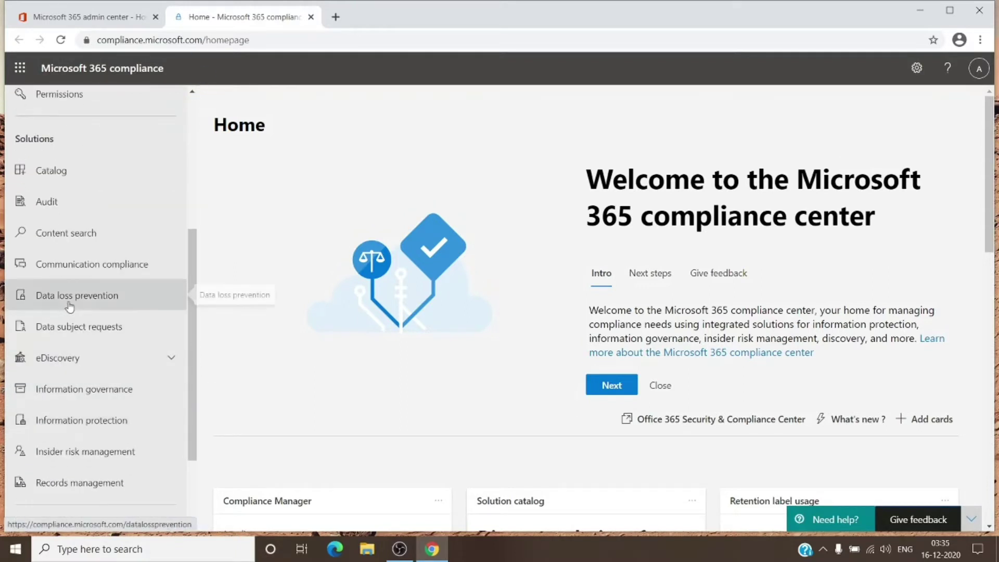
{"action": "left_click", "coordinate": [81, 304]}
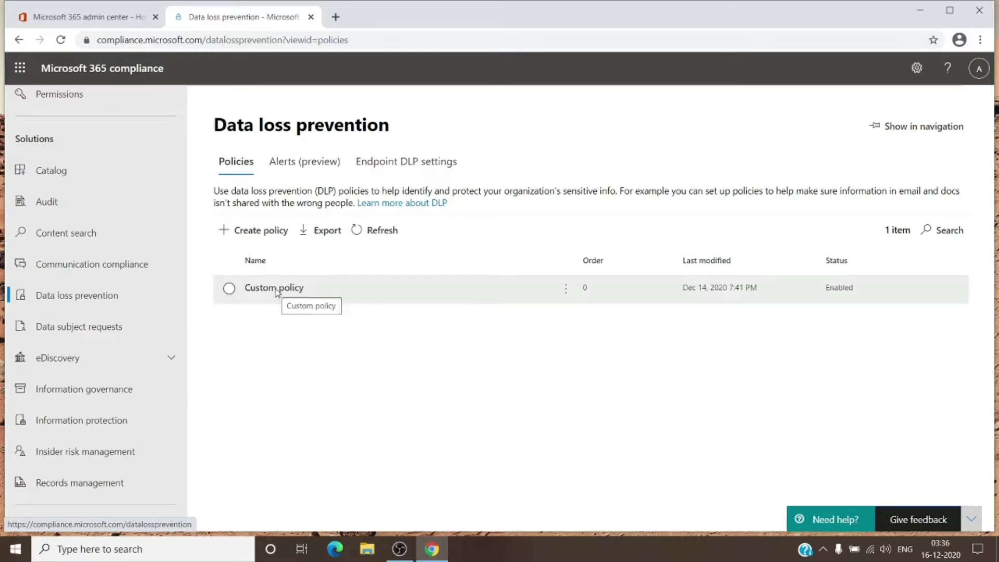
{"action": "left_click", "coordinate": [276, 289]}
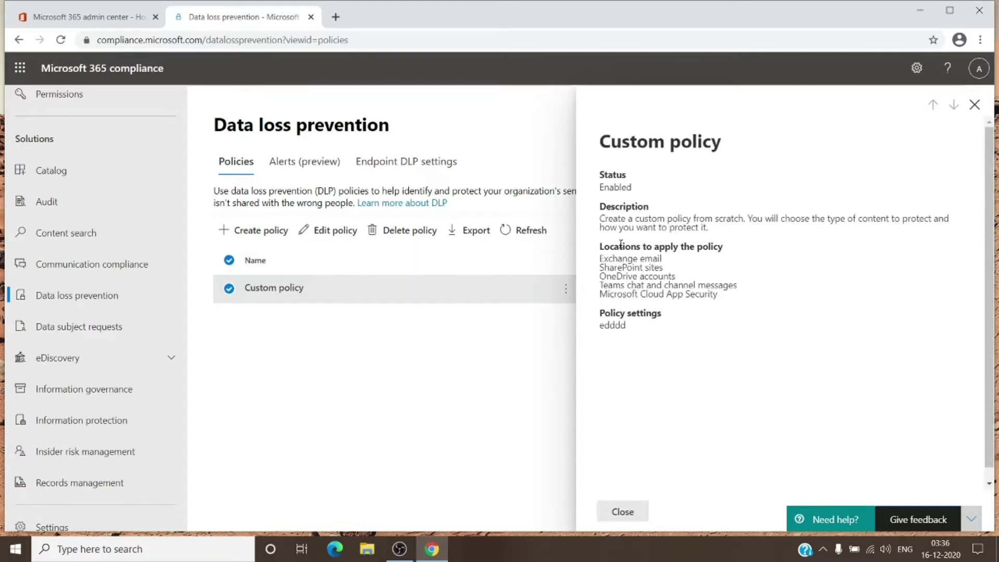
{"action": "left_click_drag", "start_coordinate": [600, 257], "coordinate": [727, 298]}
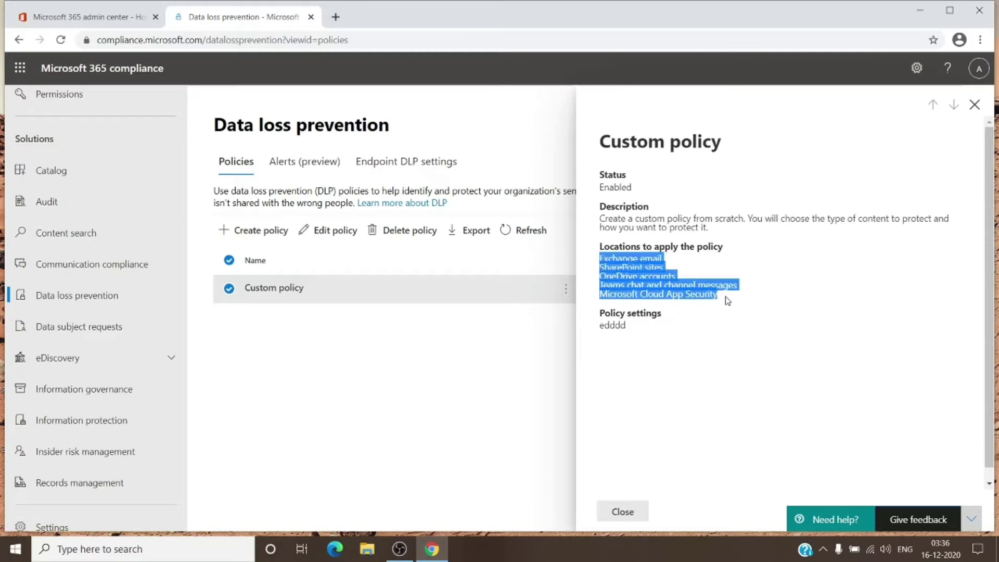
{"action": "left_click_drag", "start_coordinate": [605, 324], "coordinate": [628, 325]}
{"action": "left_click_drag", "start_coordinate": [601, 188], "coordinate": [632, 189]}
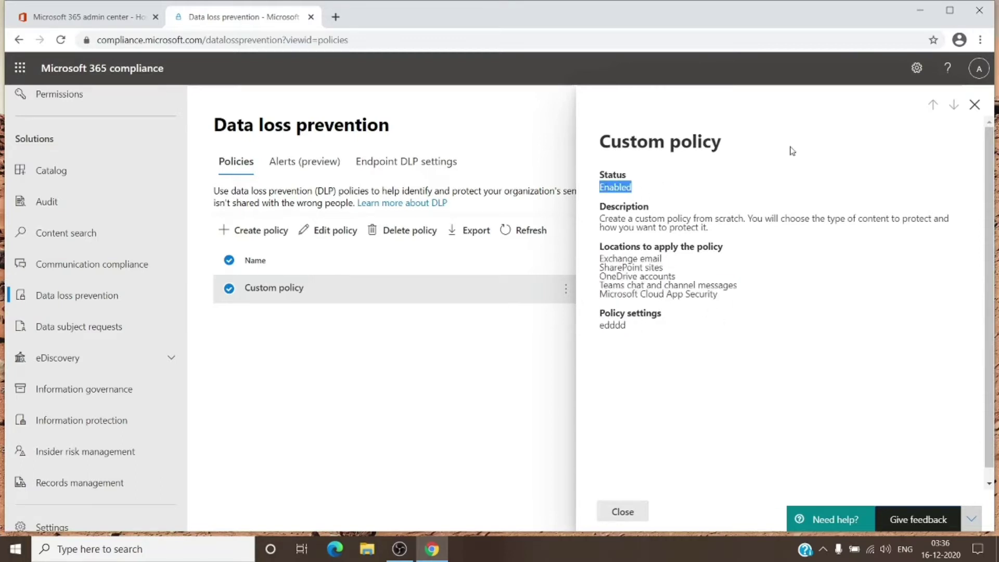
{"action": "left_click", "coordinate": [974, 104]}
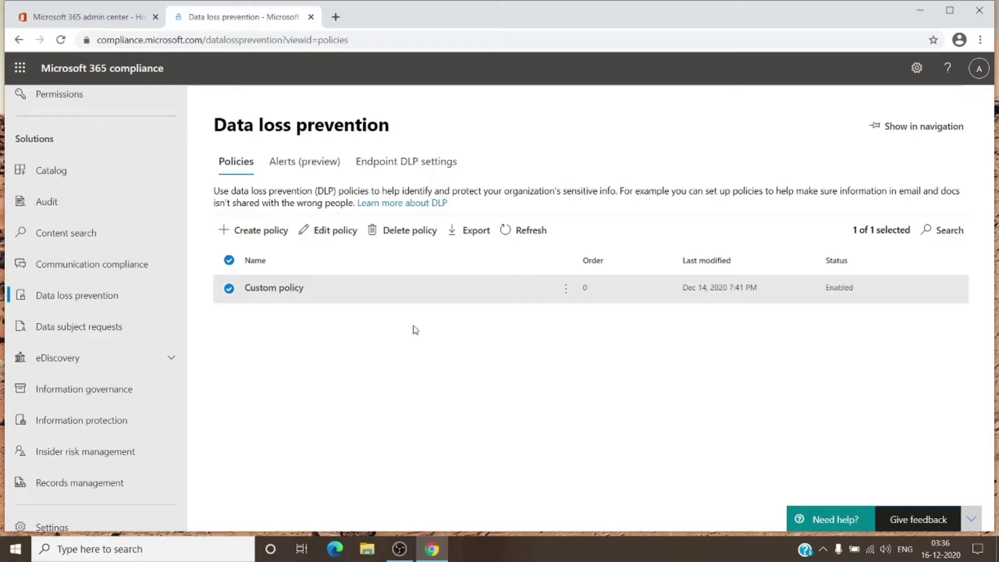
Step: Open Custom policy for editing at the Name your DLP policy step
{"action": "left_click", "coordinate": [331, 232]}
{"action": "left_click_drag", "start_coordinate": [330, 234], "coordinate": [205, 375]}
{"action": "left_click", "coordinate": [230, 367]}
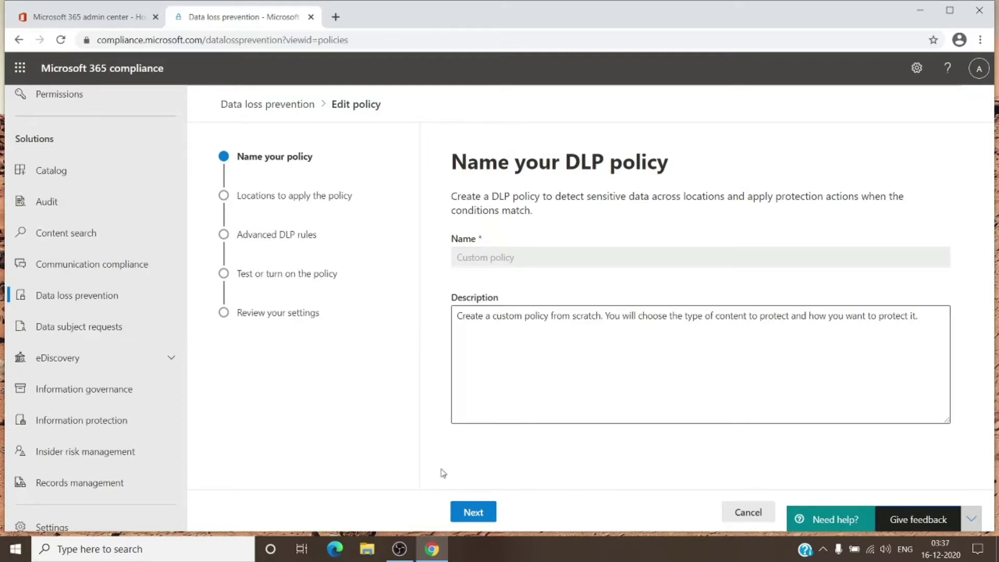
Step: Advance to the locations step and review included and excluded columns for all five locations
{"action": "left_click", "coordinate": [472, 513]}
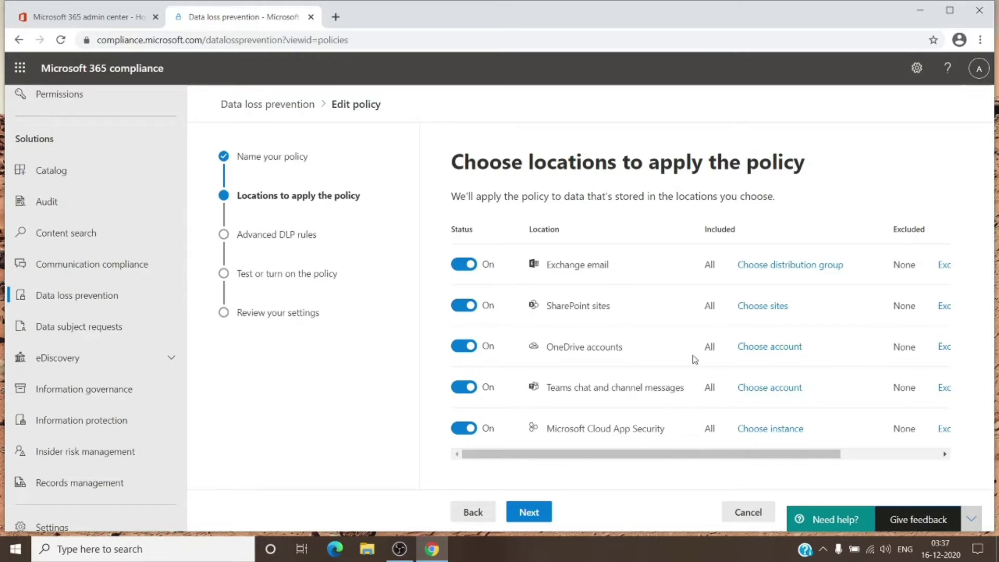
{"action": "left_click_drag", "start_coordinate": [644, 454], "coordinate": [730, 459]}
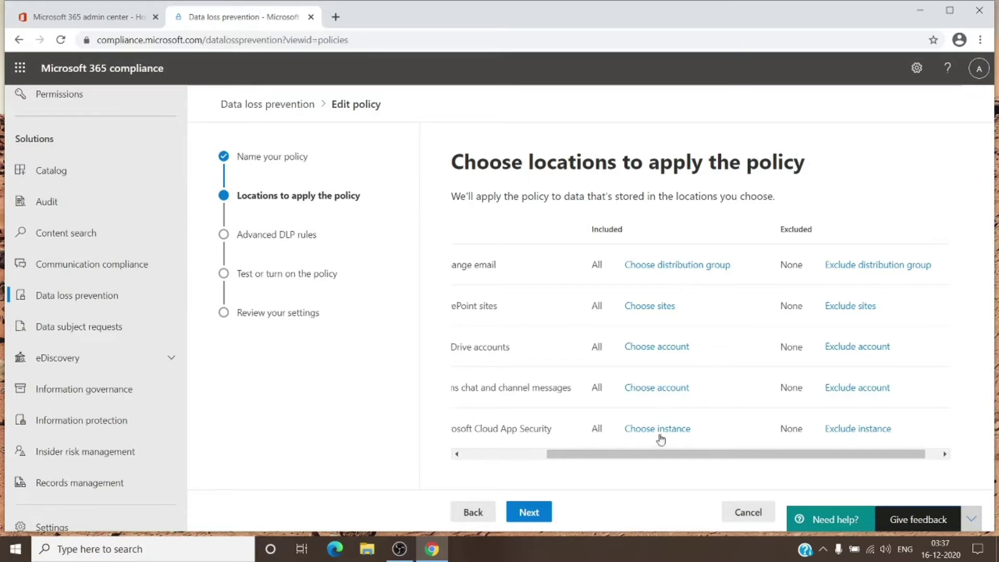
{"action": "left_click_drag", "start_coordinate": [658, 460], "coordinate": [574, 461]}
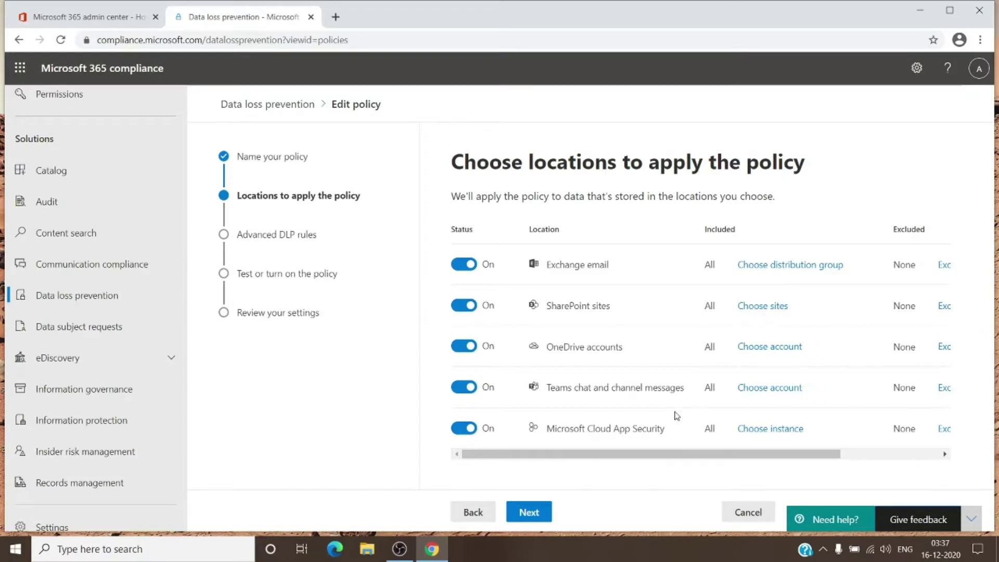
Step: Advance to the advanced DLP rules and expand rule edddd to review its six sensitive info types
{"action": "left_click", "coordinate": [537, 517]}
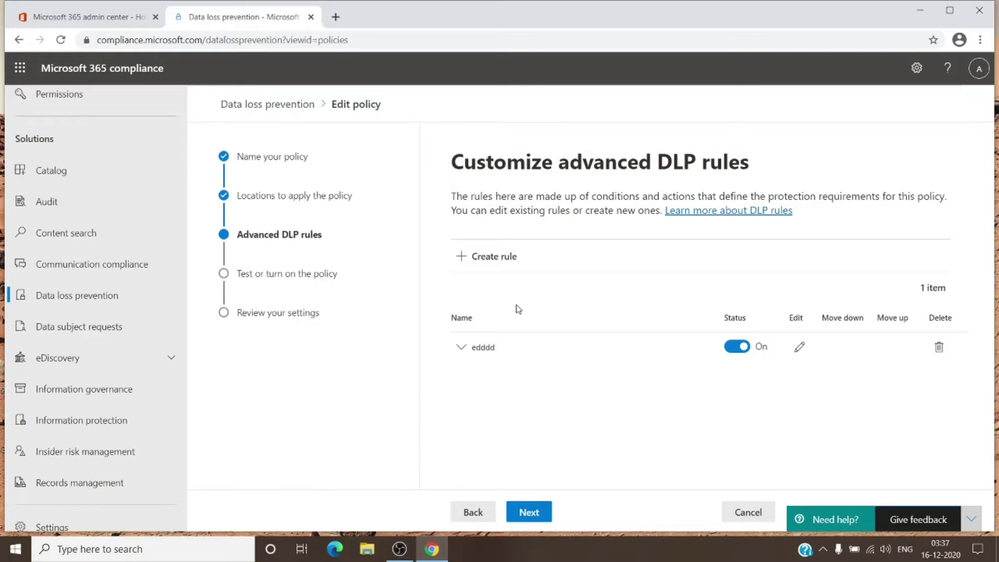
{"action": "left_click", "coordinate": [462, 348]}
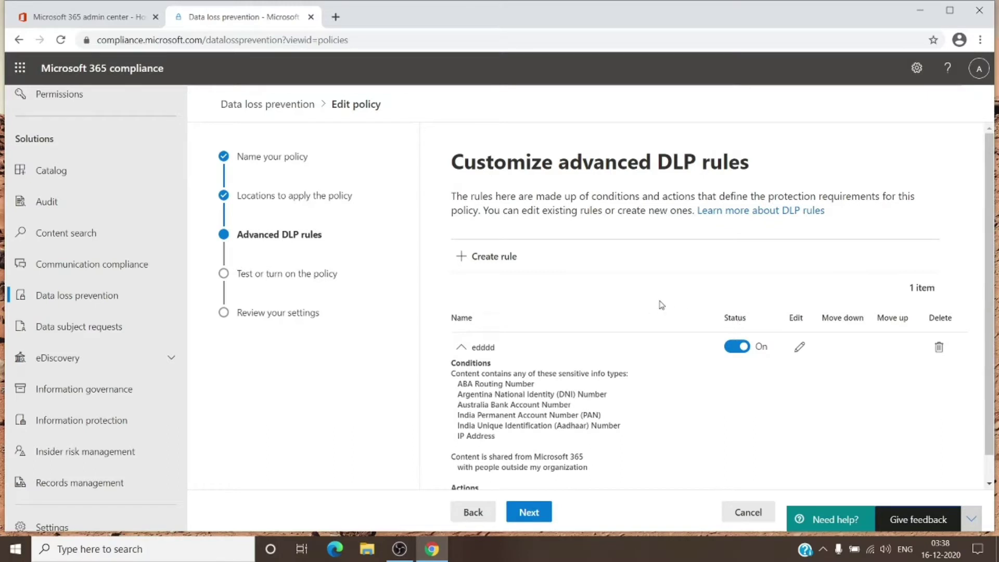
{"action": "scroll", "coordinate": [657, 305], "scroll_direction": "down", "scroll_amount": 1}
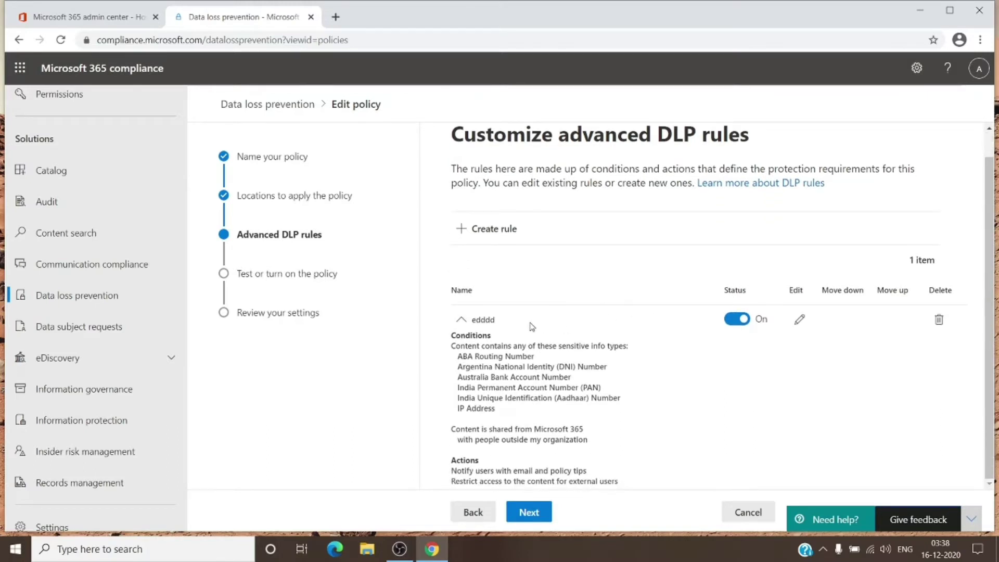
{"action": "left_click_drag", "start_coordinate": [516, 321], "coordinate": [478, 318]}
{"action": "left_click", "coordinate": [500, 336]}
{"action": "left_click_drag", "start_coordinate": [456, 355], "coordinate": [495, 406]}
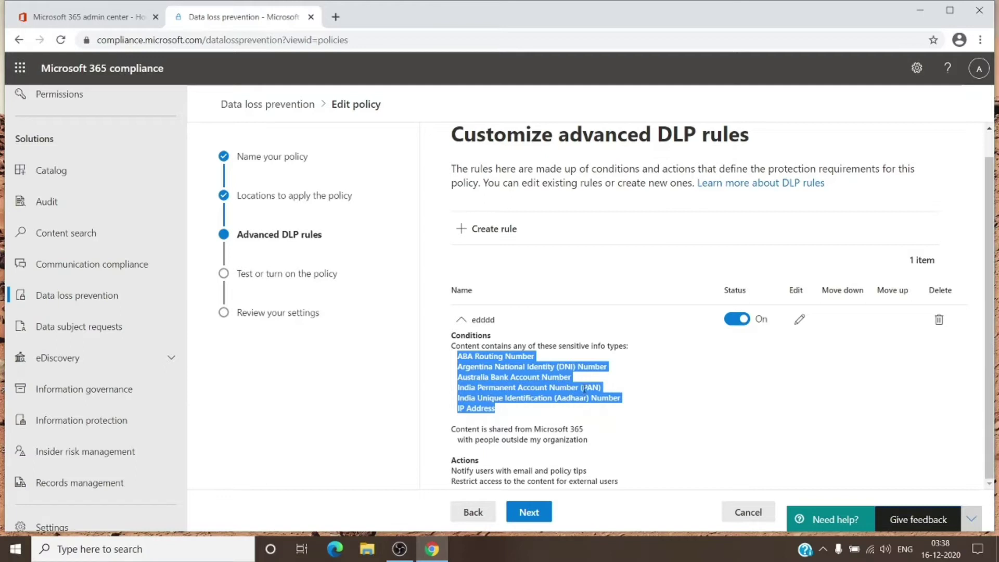
{"action": "left_click", "coordinate": [551, 418]}
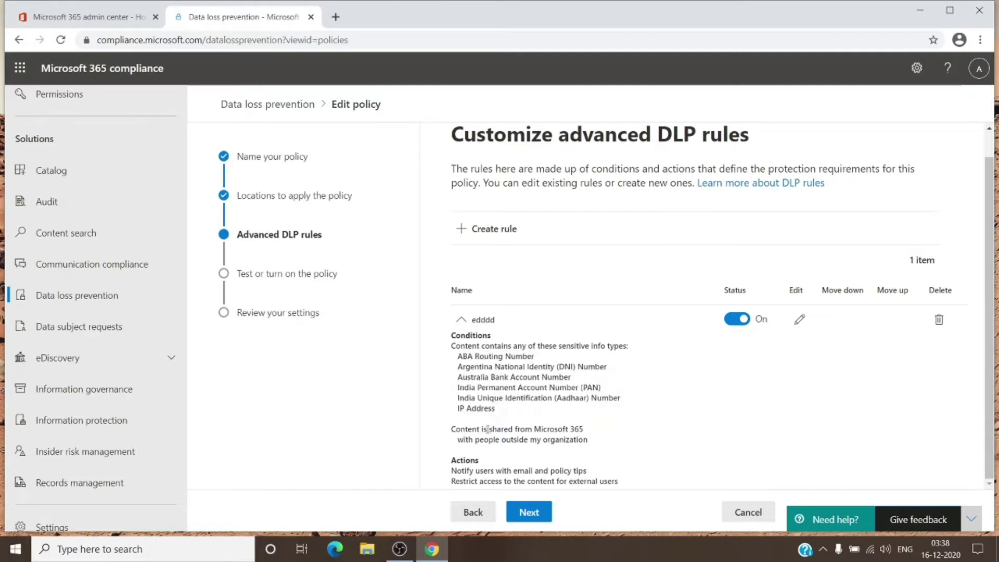
{"action": "left_click_drag", "start_coordinate": [452, 429], "coordinate": [589, 431]}
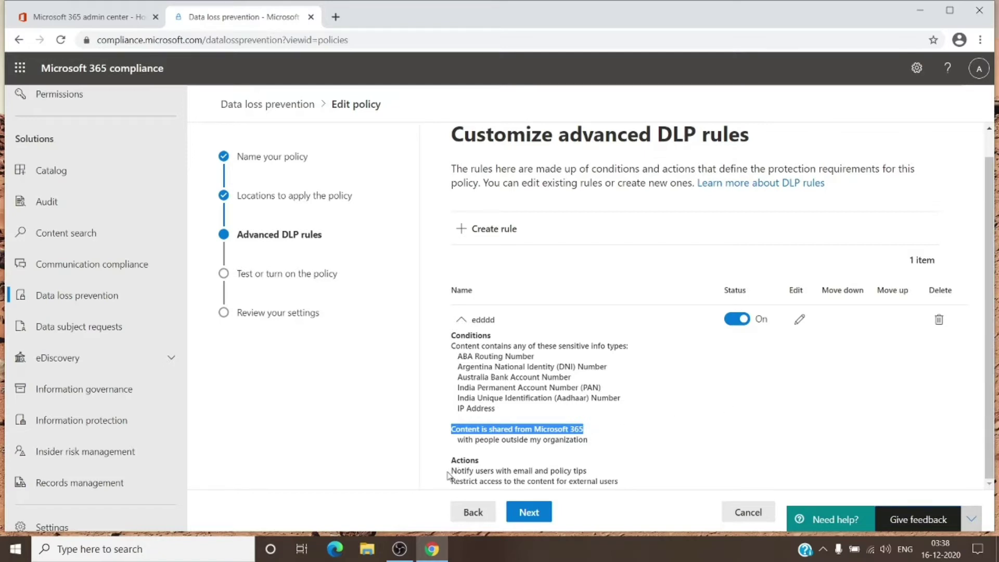
{"action": "left_click_drag", "start_coordinate": [449, 474], "coordinate": [592, 475]}
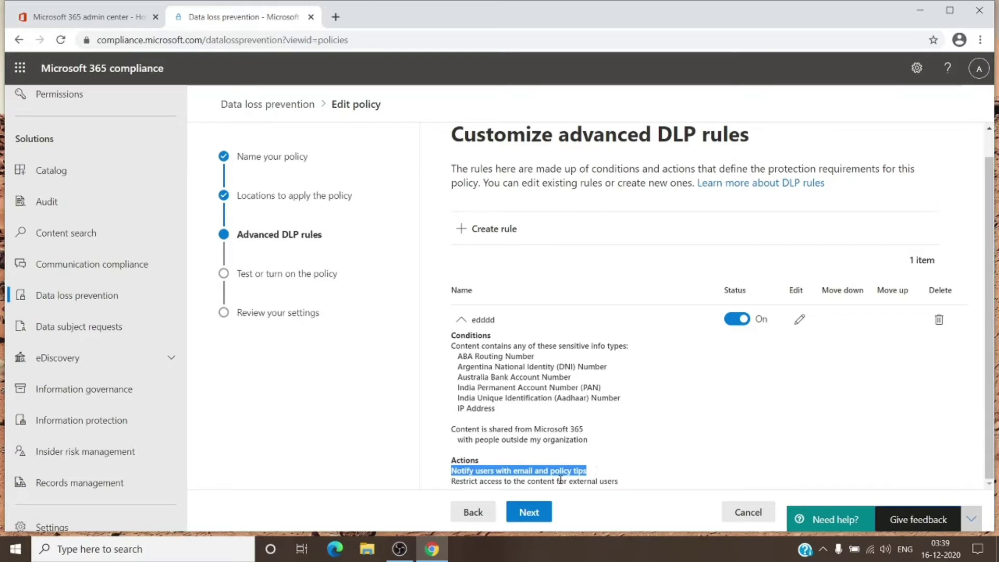
{"action": "left_click", "coordinate": [462, 481]}
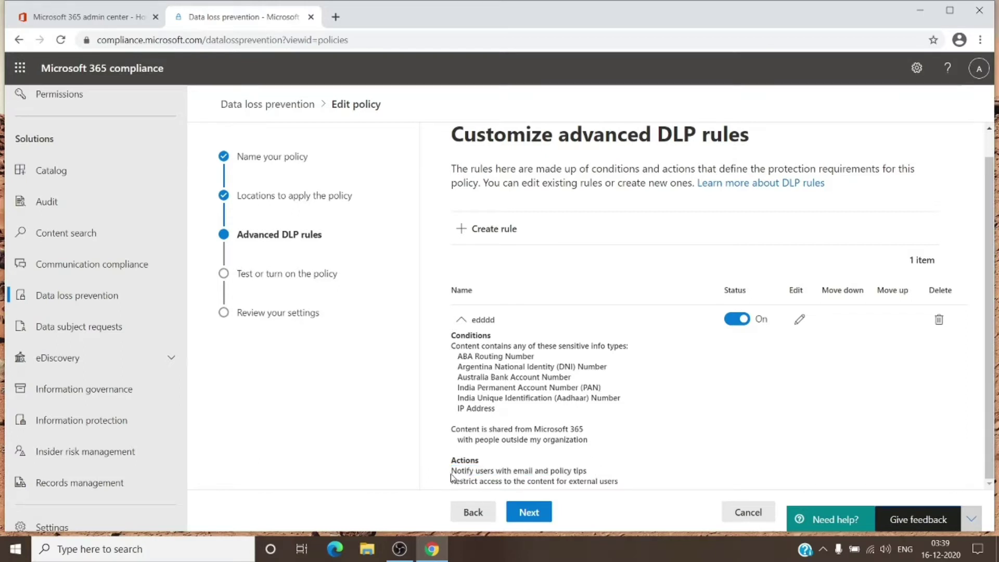
{"action": "left_click_drag", "start_coordinate": [451, 471], "coordinate": [603, 473]}
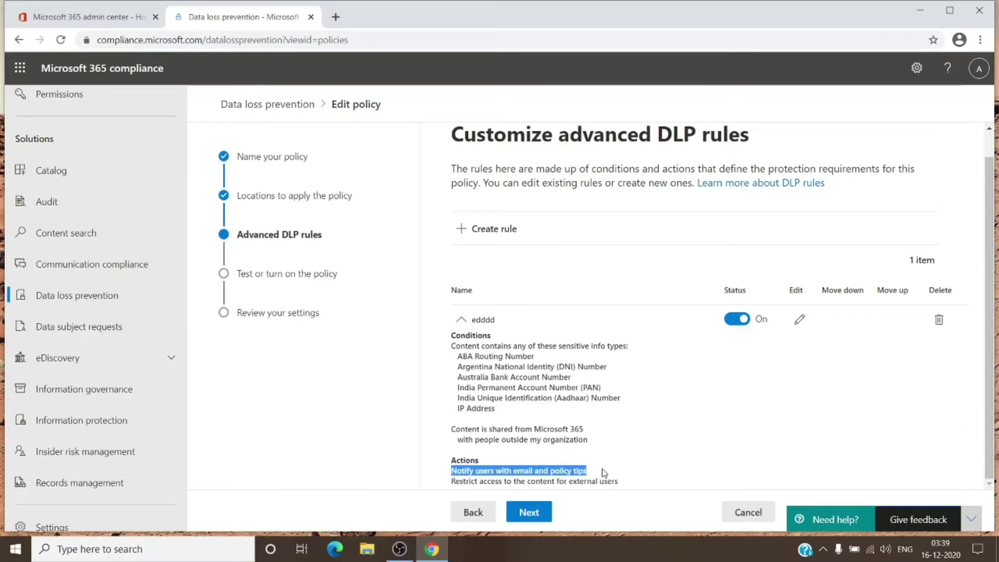
{"action": "triple_click", "coordinate": [449, 484]}
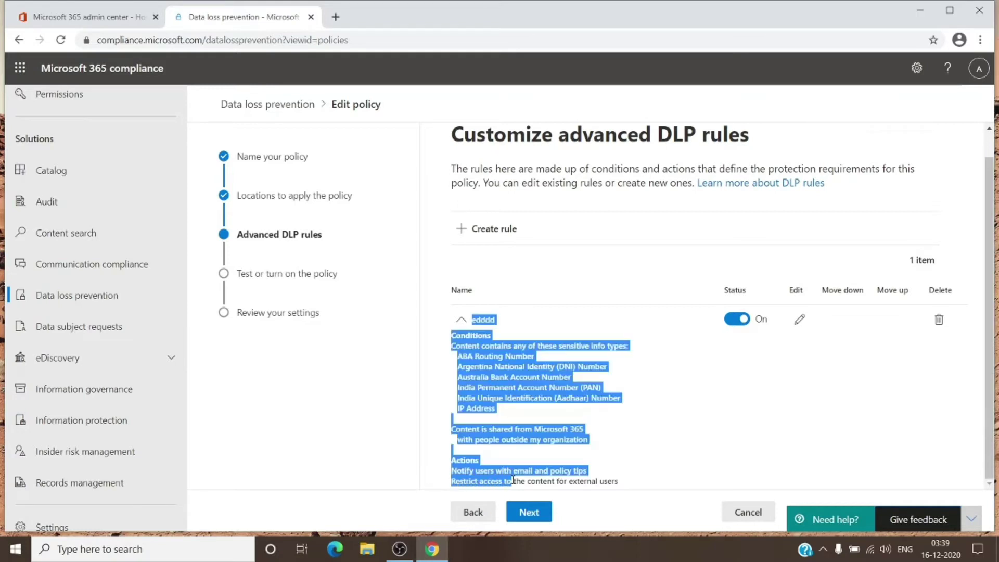
{"action": "left_click", "coordinate": [538, 480]}
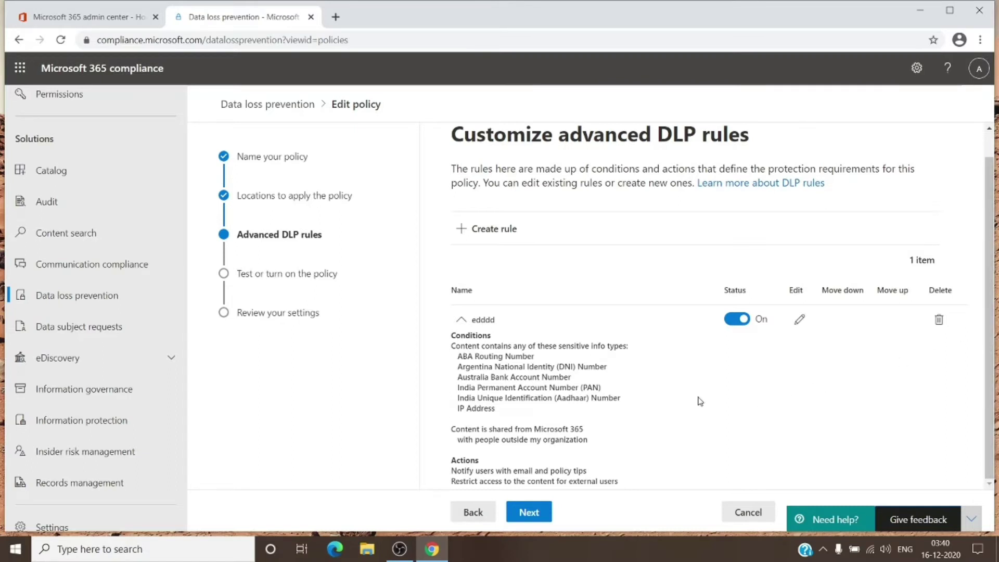
Step: Open rule edddd for editing and review its conditions
{"action": "left_click", "coordinate": [801, 320]}
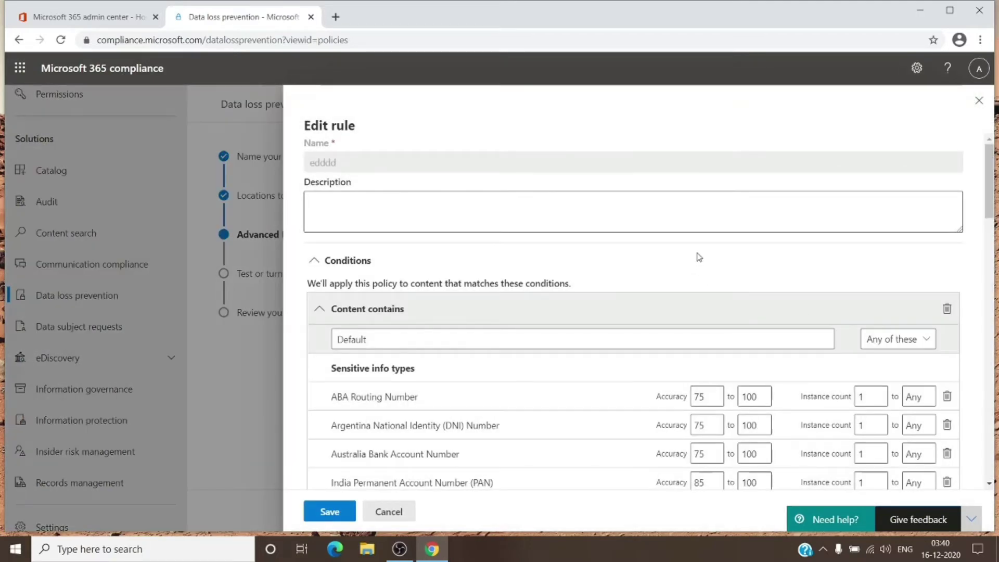
{"action": "scroll", "coordinate": [699, 258], "scroll_direction": "down", "scroll_amount": 1}
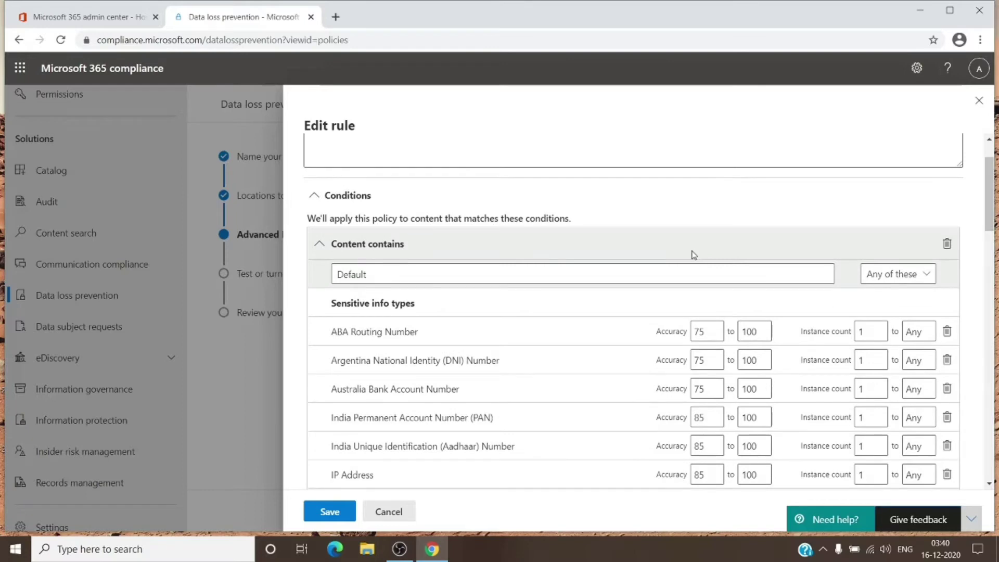
{"action": "scroll", "coordinate": [692, 253], "scroll_direction": "down", "scroll_amount": 1}
{"action": "scroll", "coordinate": [640, 260], "scroll_direction": "up", "scroll_amount": 2}
{"action": "scroll", "coordinate": [647, 271], "scroll_direction": "down", "scroll_amount": 3}
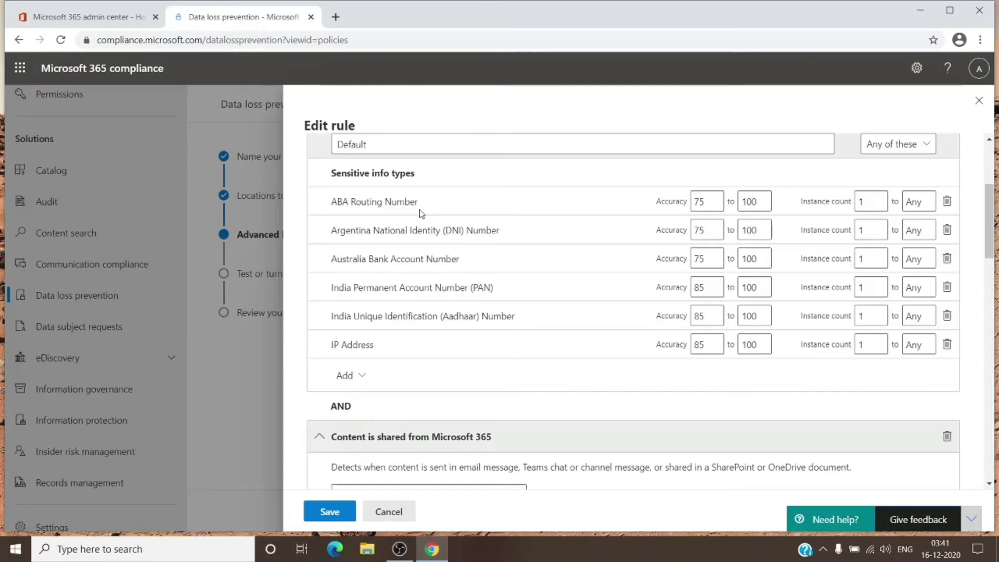
{"action": "scroll", "coordinate": [529, 231], "scroll_direction": "down", "scroll_amount": 4}
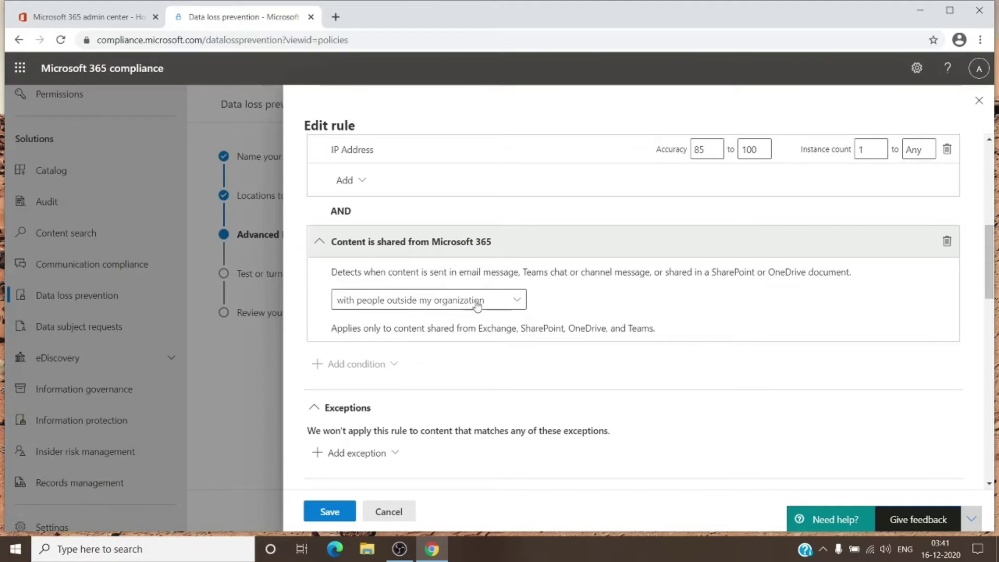
Step: Keep sharing restricted to people outside the organization and review the user notification settings
{"action": "left_click", "coordinate": [508, 302]}
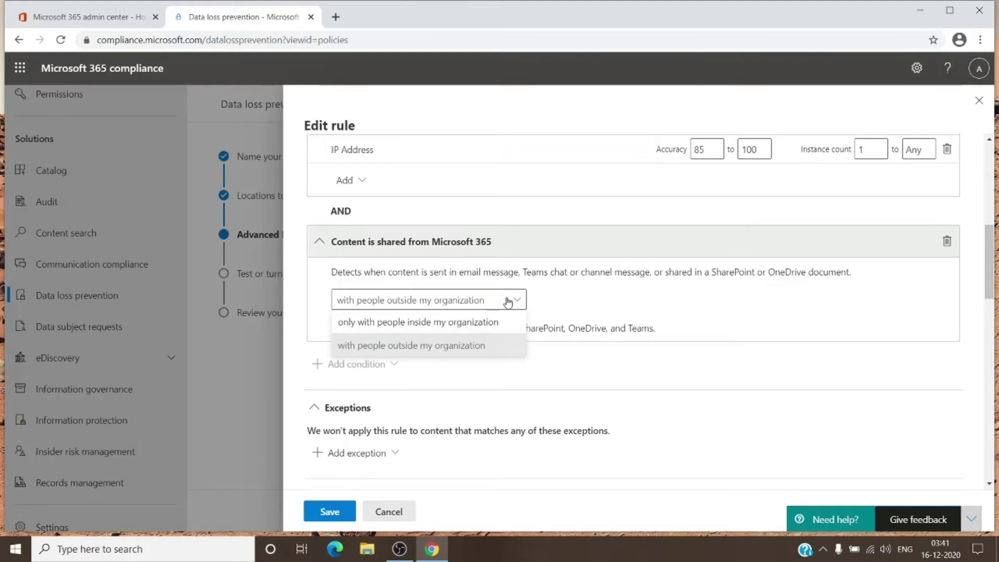
{"action": "left_click", "coordinate": [508, 302]}
{"action": "scroll", "coordinate": [499, 339], "scroll_direction": "down", "scroll_amount": 2}
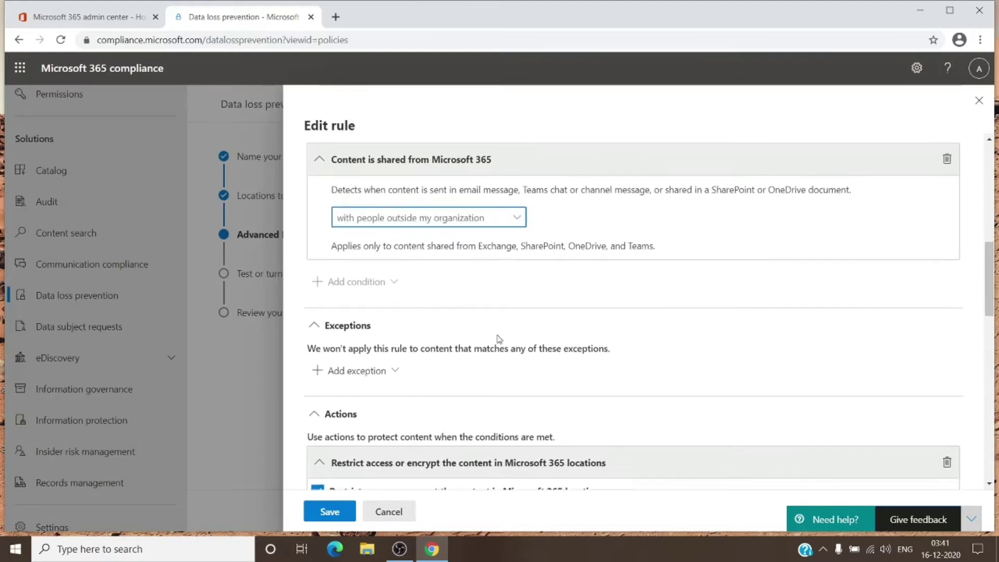
{"action": "scroll", "coordinate": [498, 338], "scroll_direction": "down", "scroll_amount": 1}
{"action": "scroll", "coordinate": [374, 297], "scroll_direction": "down", "scroll_amount": 3}
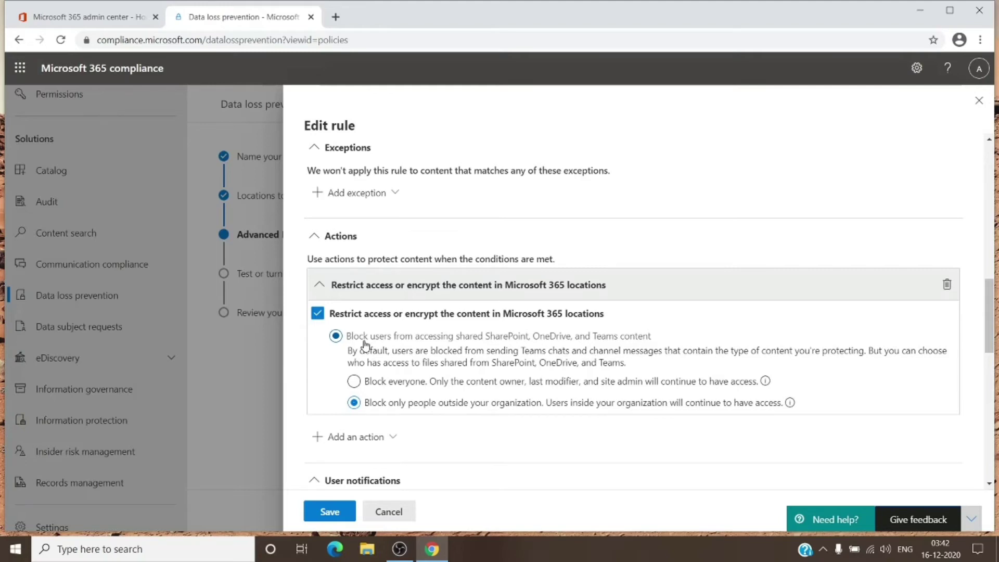
{"action": "scroll", "coordinate": [411, 341], "scroll_direction": "down", "scroll_amount": 4}
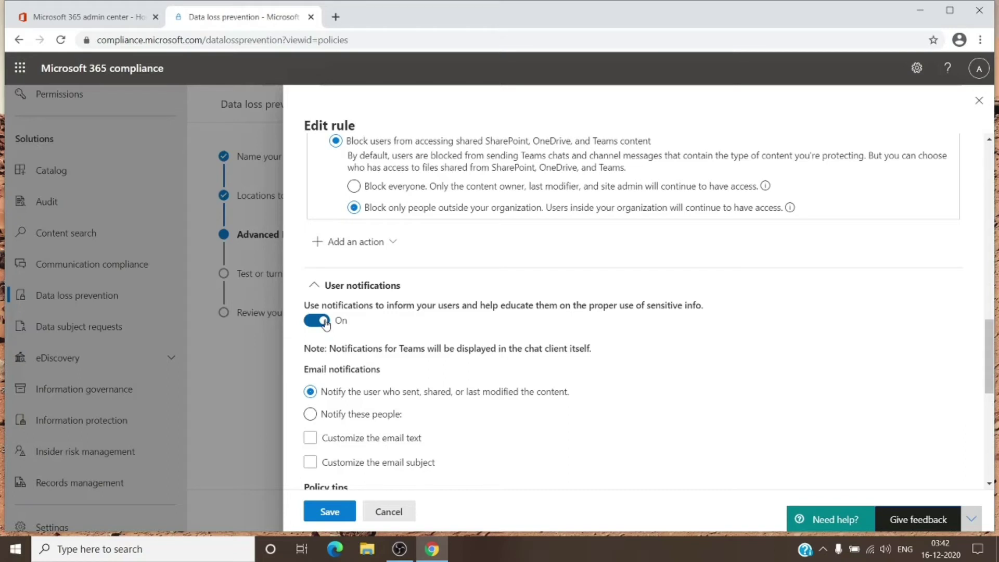
{"action": "scroll", "coordinate": [326, 323], "scroll_direction": "down", "scroll_amount": 3}
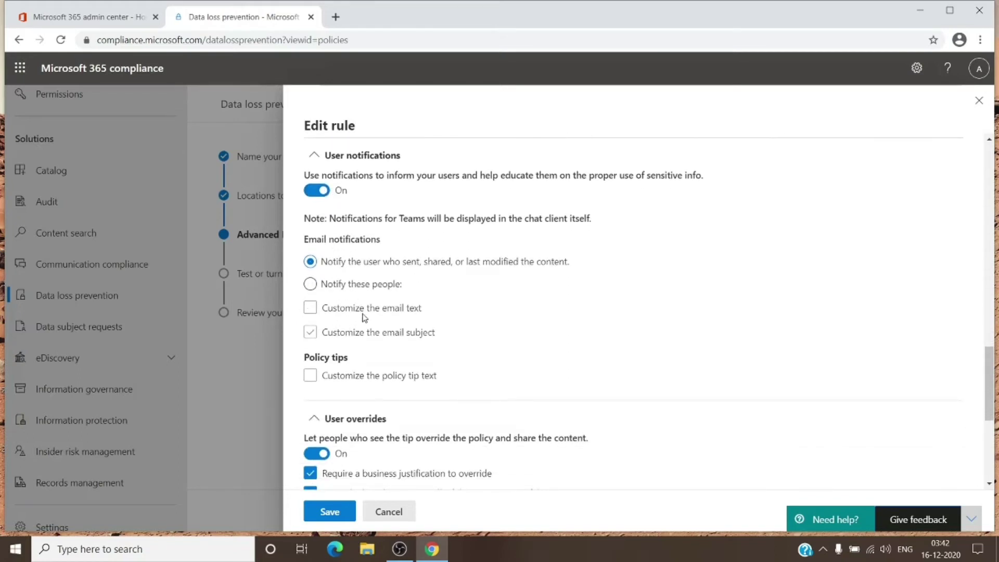
{"action": "scroll", "coordinate": [365, 333], "scroll_direction": "down", "scroll_amount": 2}
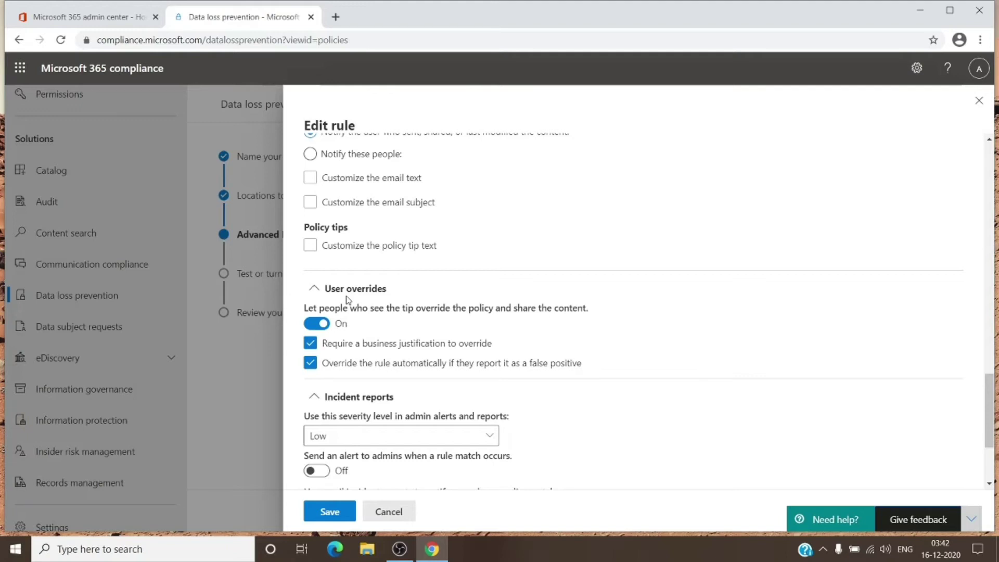
{"action": "scroll", "coordinate": [354, 295], "scroll_direction": "up", "scroll_amount": 7}
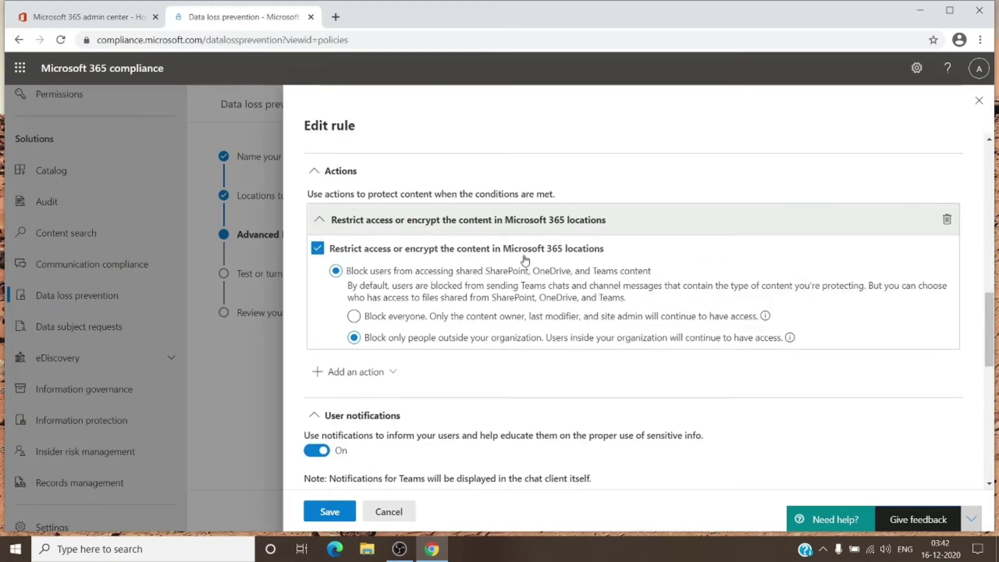
{"action": "scroll", "coordinate": [364, 312], "scroll_direction": "down", "scroll_amount": 7}
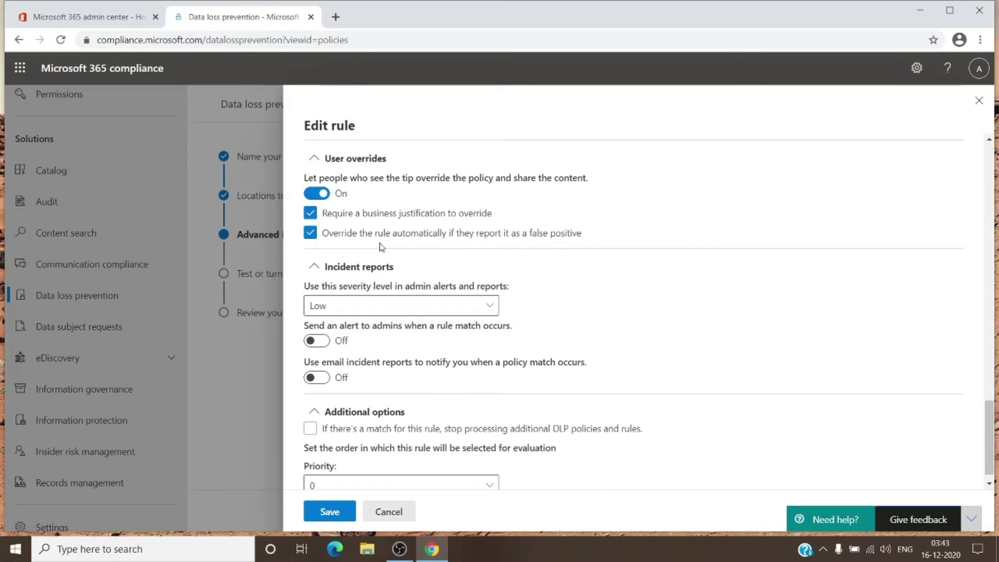
{"action": "scroll", "coordinate": [399, 252], "scroll_direction": "up", "scroll_amount": 3}
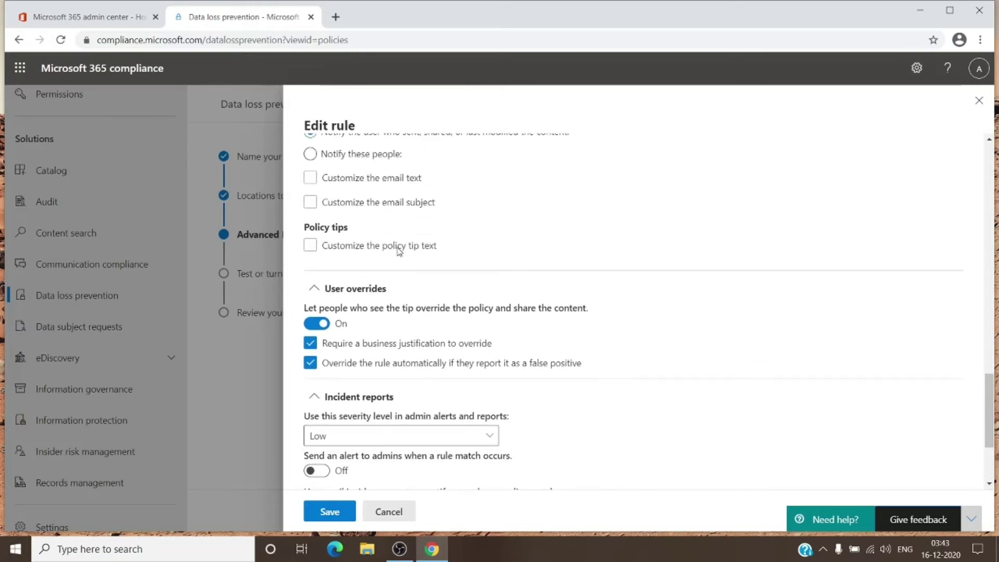
{"action": "scroll", "coordinate": [399, 251], "scroll_direction": "down", "scroll_amount": 3}
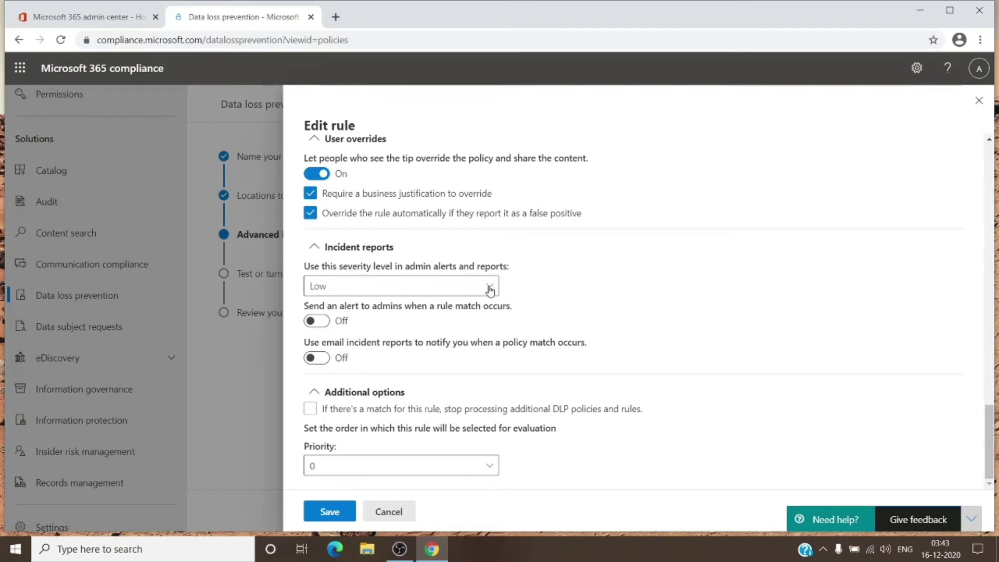
{"action": "left_click", "coordinate": [488, 468]}
{"action": "left_click", "coordinate": [488, 471]}
{"action": "left_click", "coordinate": [487, 471]}
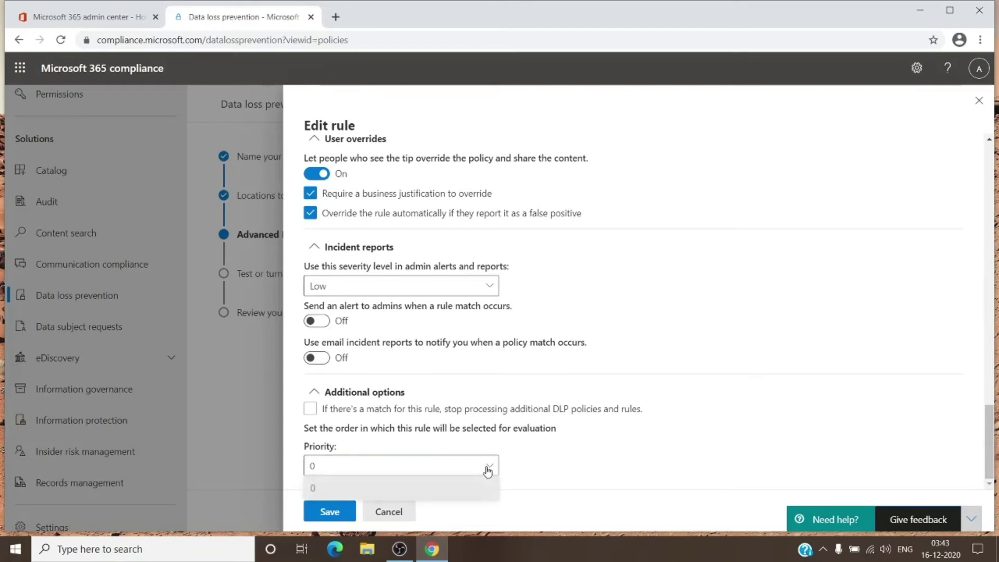
{"action": "left_click", "coordinate": [487, 471]}
{"action": "left_click", "coordinate": [488, 472]}
{"action": "left_click", "coordinate": [488, 472]}
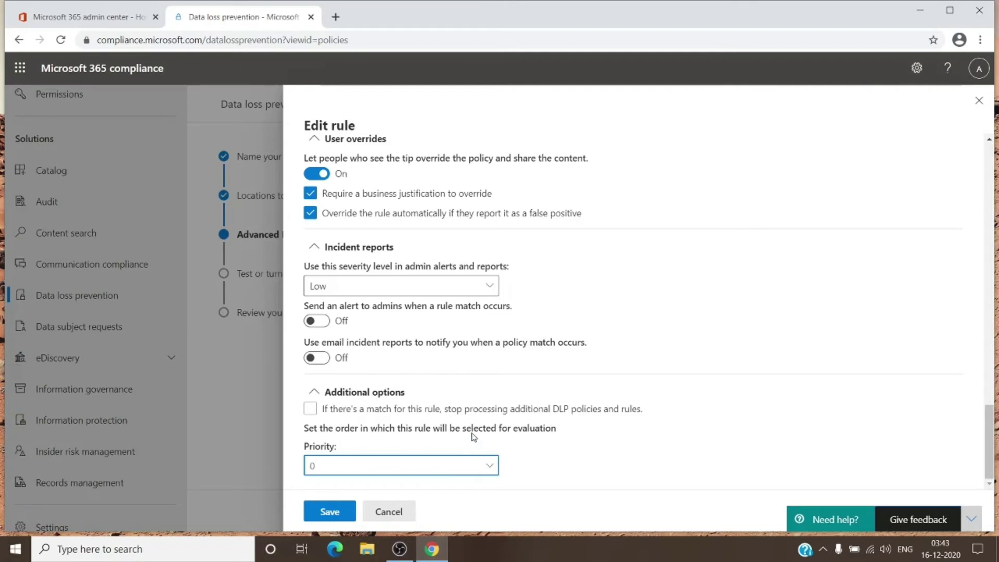
{"action": "scroll", "coordinate": [451, 411], "scroll_direction": "up", "scroll_amount": 1}
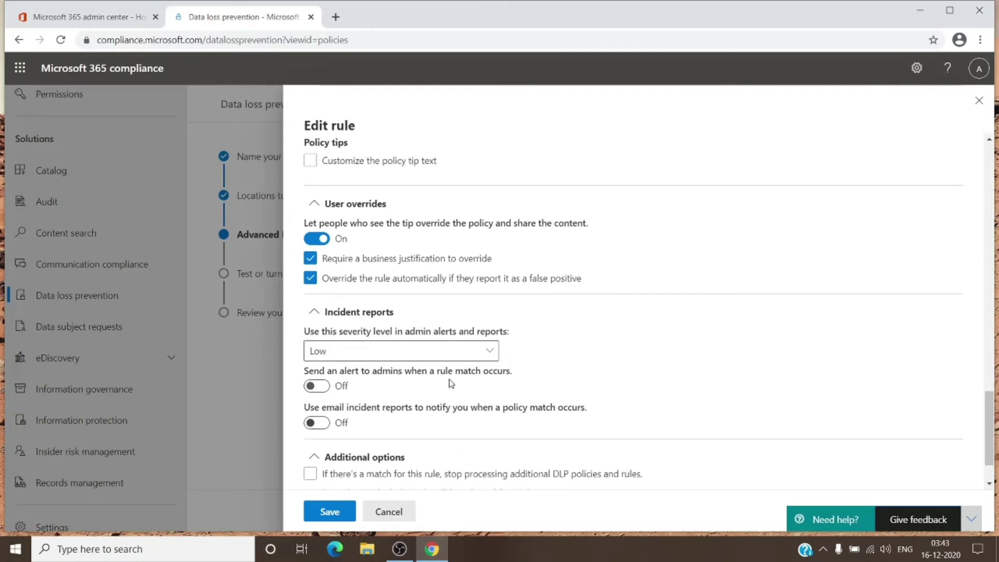
{"action": "scroll", "coordinate": [451, 385], "scroll_direction": "up", "scroll_amount": 1}
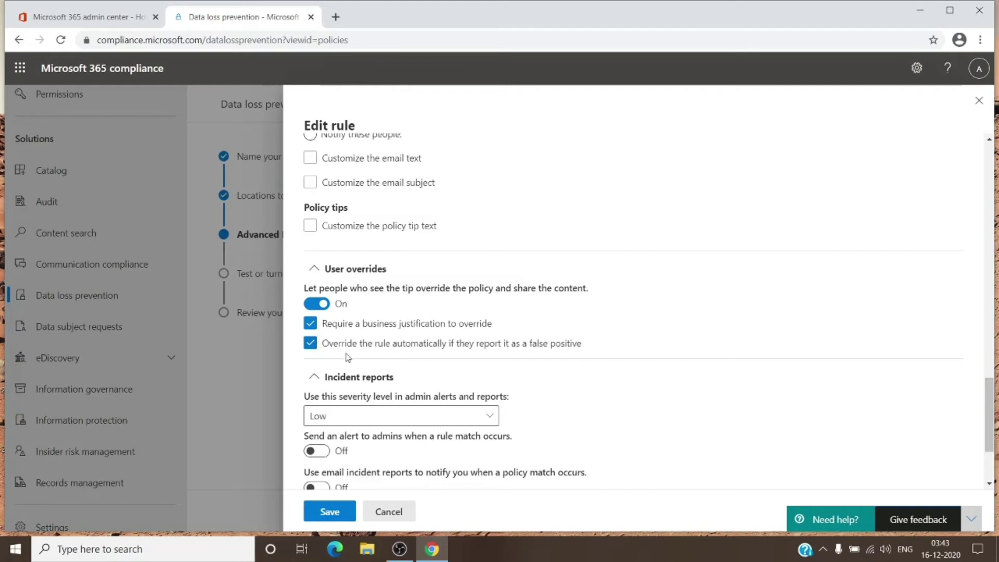
Step: Turn off the false-positive override, cancel the rule edits, return to locations, and open a new tab
{"action": "left_click", "coordinate": [311, 346]}
{"action": "left_click", "coordinate": [388, 513]}
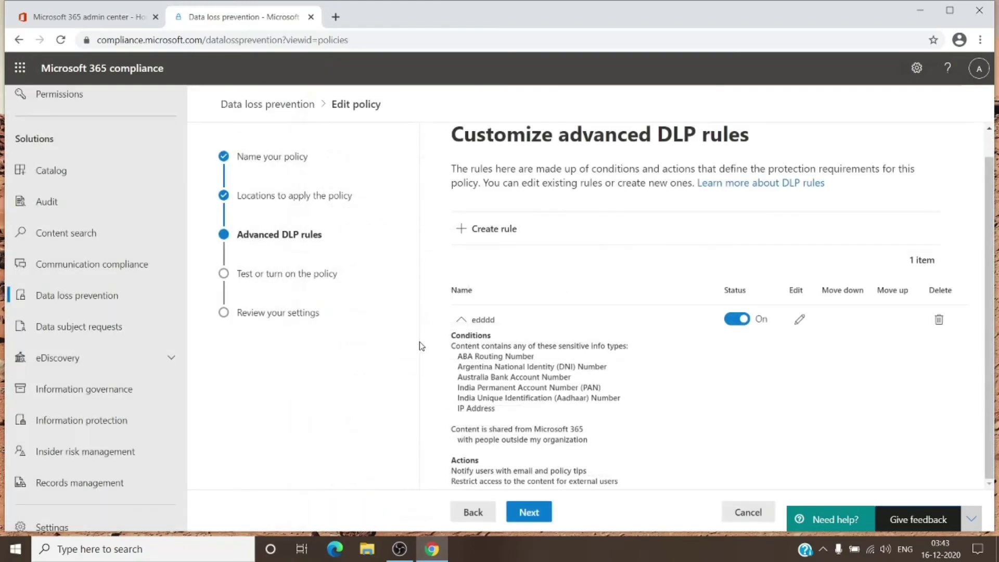
{"action": "left_click", "coordinate": [472, 512]}
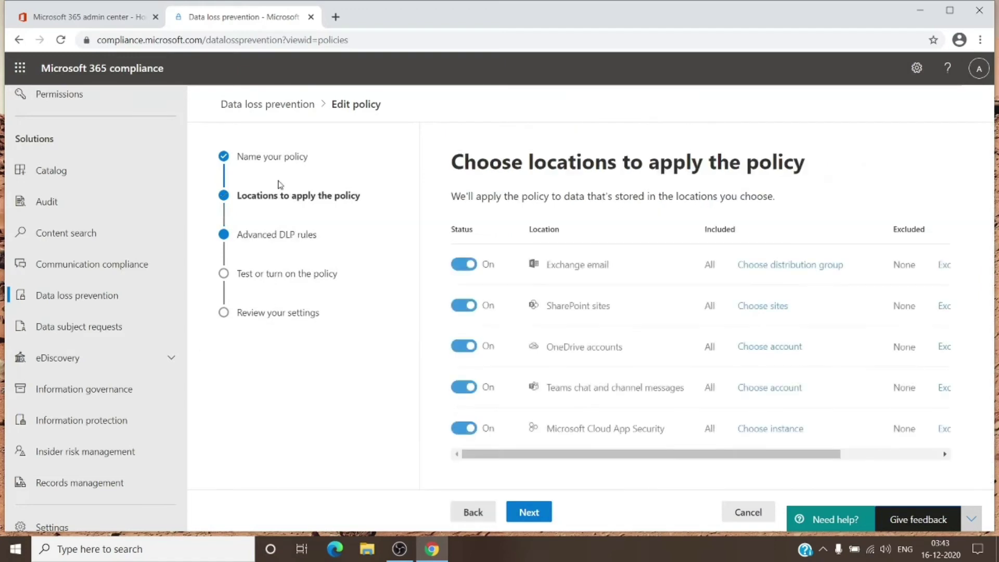
{"action": "left_click", "coordinate": [335, 17]}
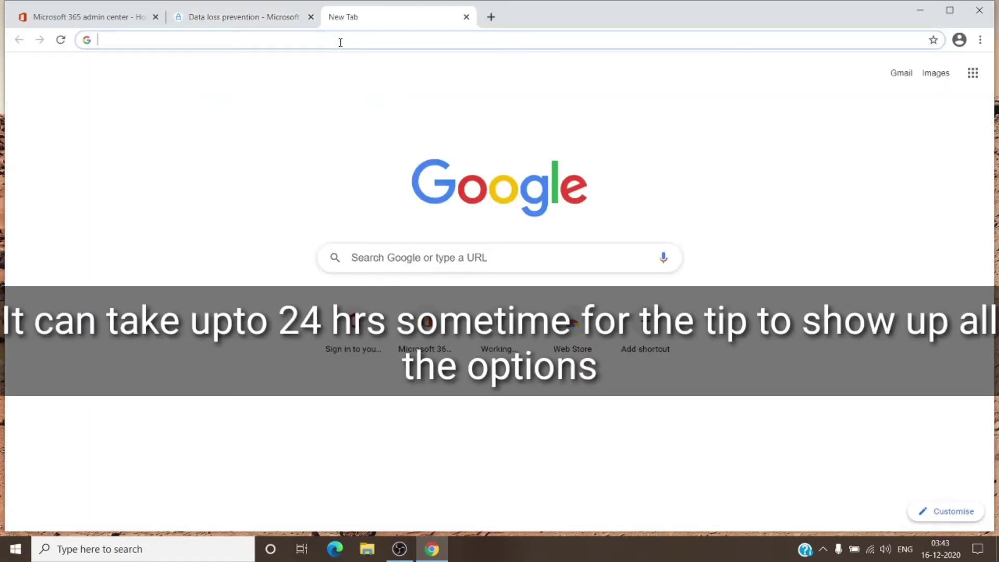
Step: Open the Outlook web inbox via the outlook.office.com/mail/inbox address suggestion
{"action": "type", "text": "o"}
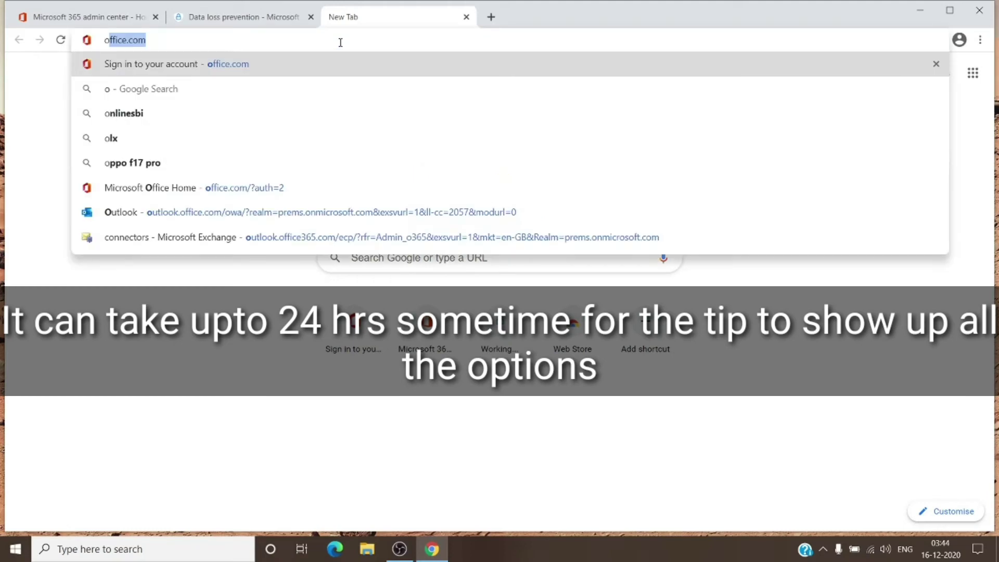
{"action": "type", "text": "utloo"}
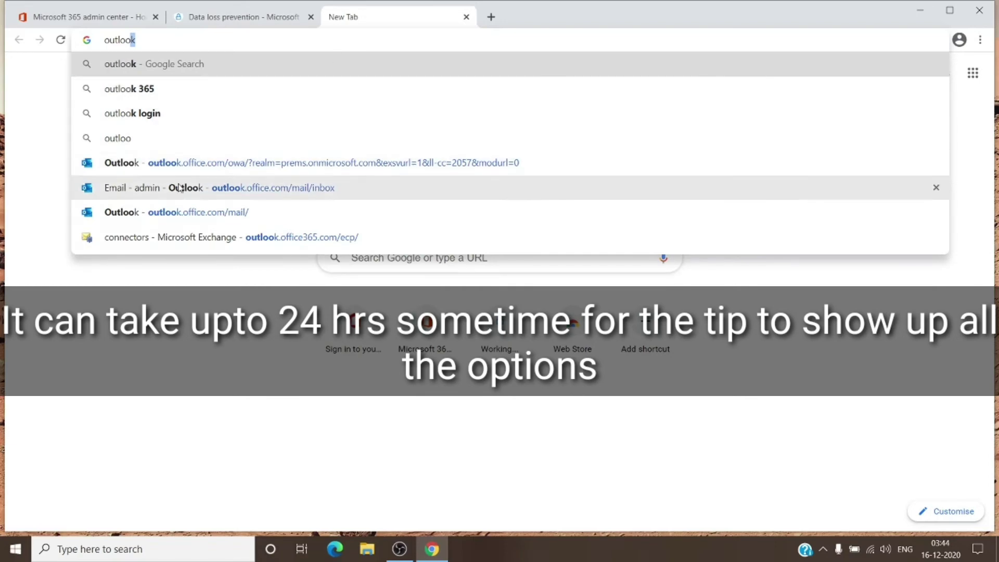
{"action": "left_click", "coordinate": [198, 191]}
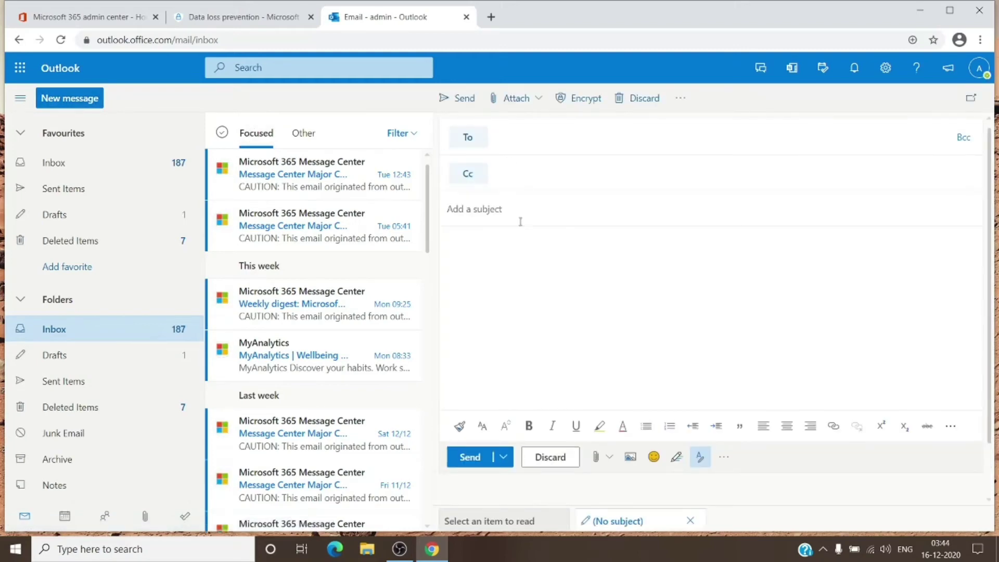
Step: Write 'ip address : 192.168.2.3' in the message body and begin adding an external recipient
{"action": "type", "text": "ip address : 192.168.2.3"}
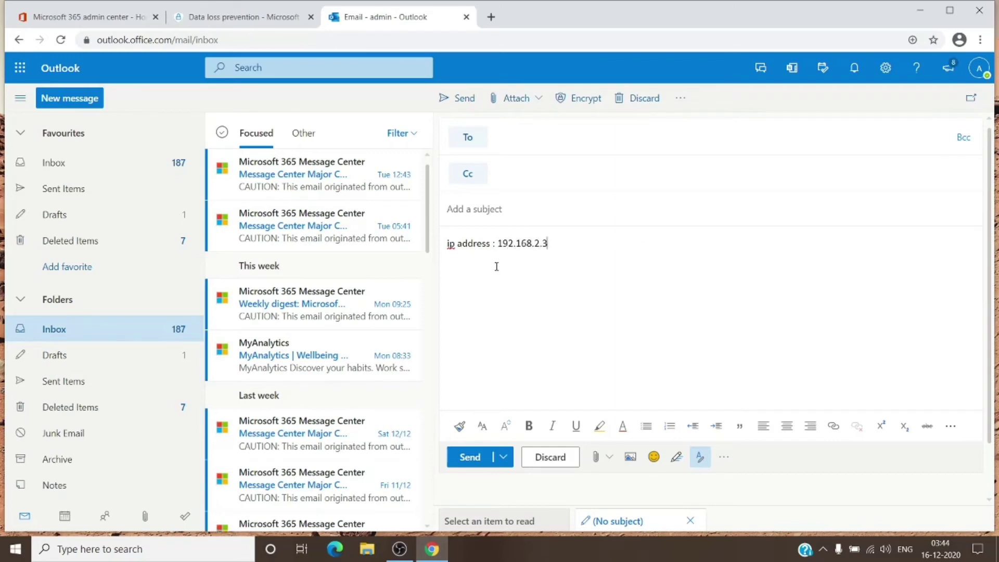
{"action": "left_click", "coordinate": [531, 136]}
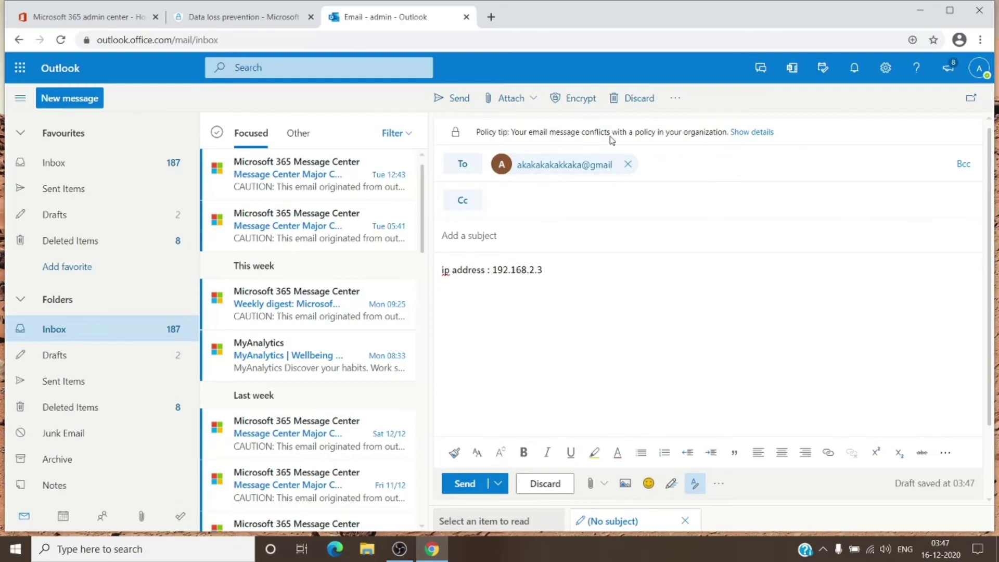
Step: Expand the policy tip details and bring up the override justification prompt
{"action": "left_click", "coordinate": [756, 135]}
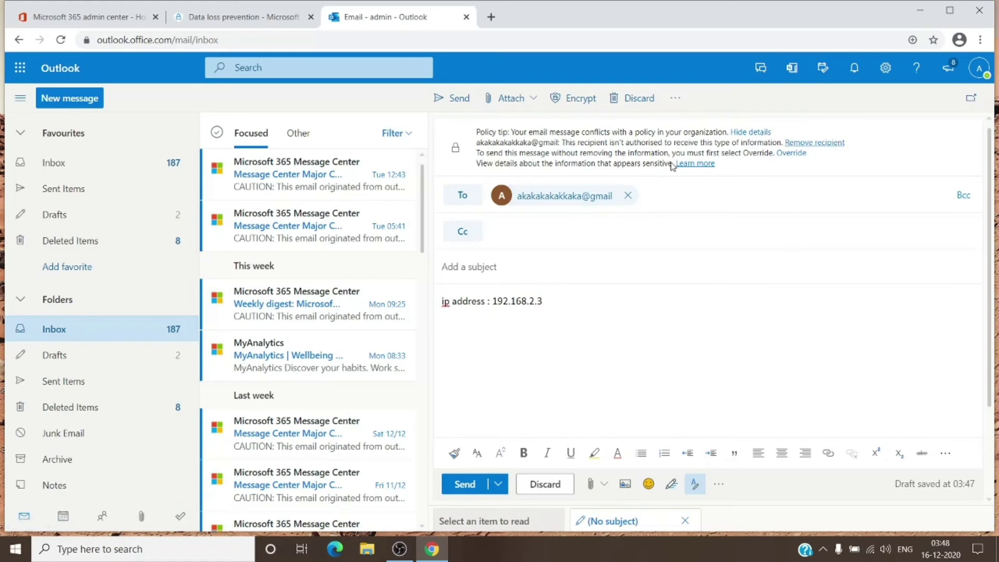
{"action": "left_click", "coordinate": [789, 155]}
Step: Override the policy with the business justification 'you can see me!!'
{"action": "left_click", "coordinate": [477, 305]}
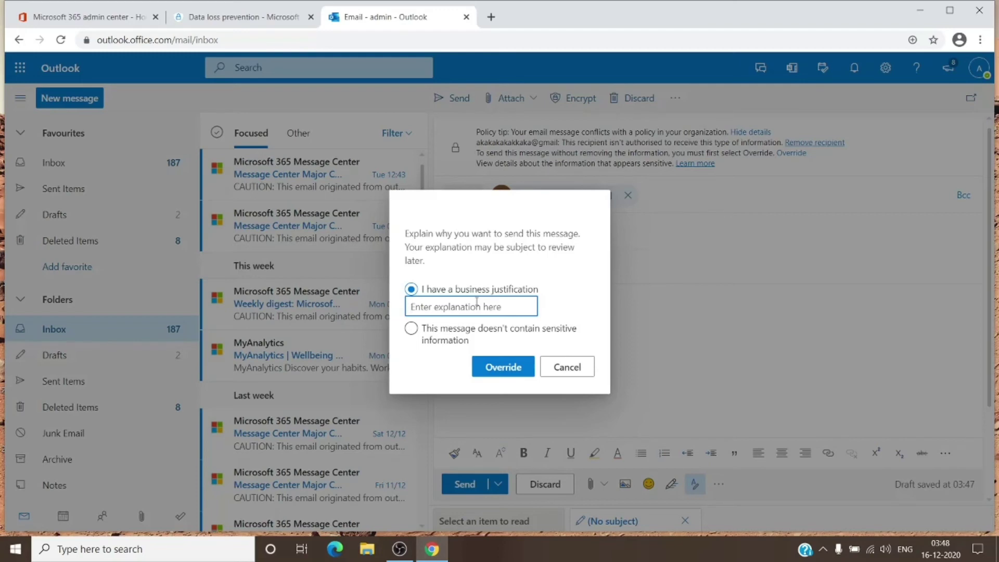
{"action": "type", "text": "you can"}
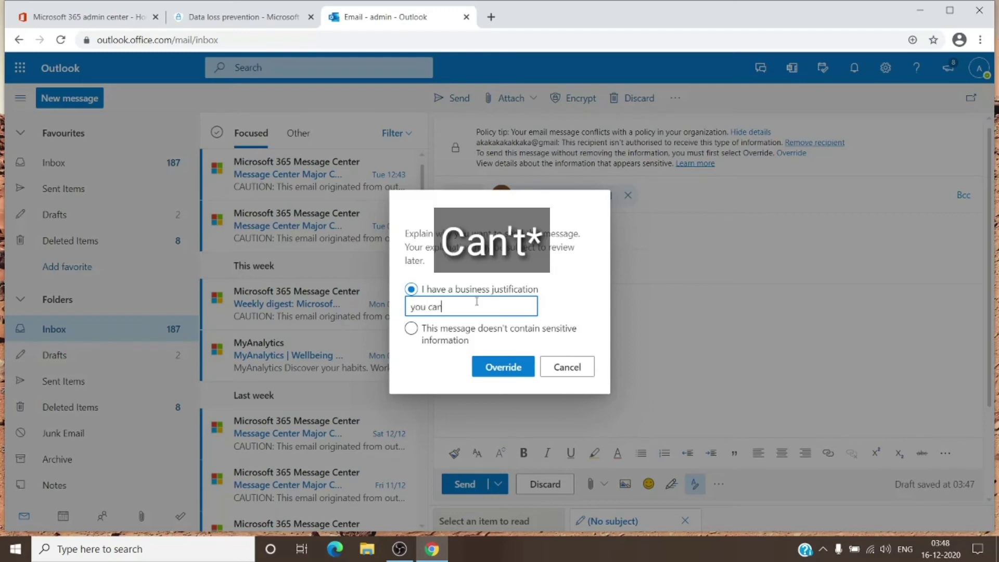
{"action": "type", "text": " see me"}
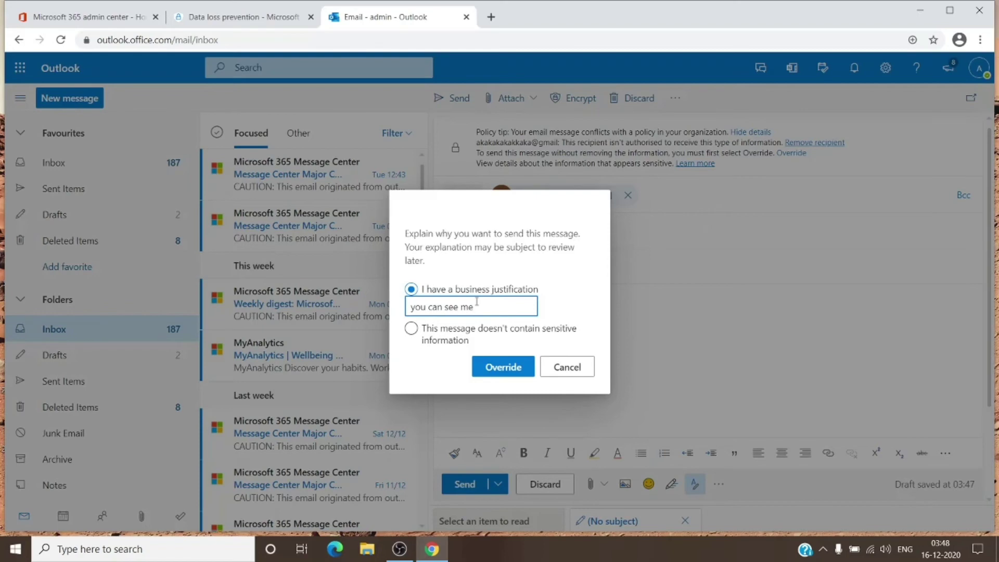
{"action": "type", "text": "!!"}
{"action": "left_click", "coordinate": [506, 366]}
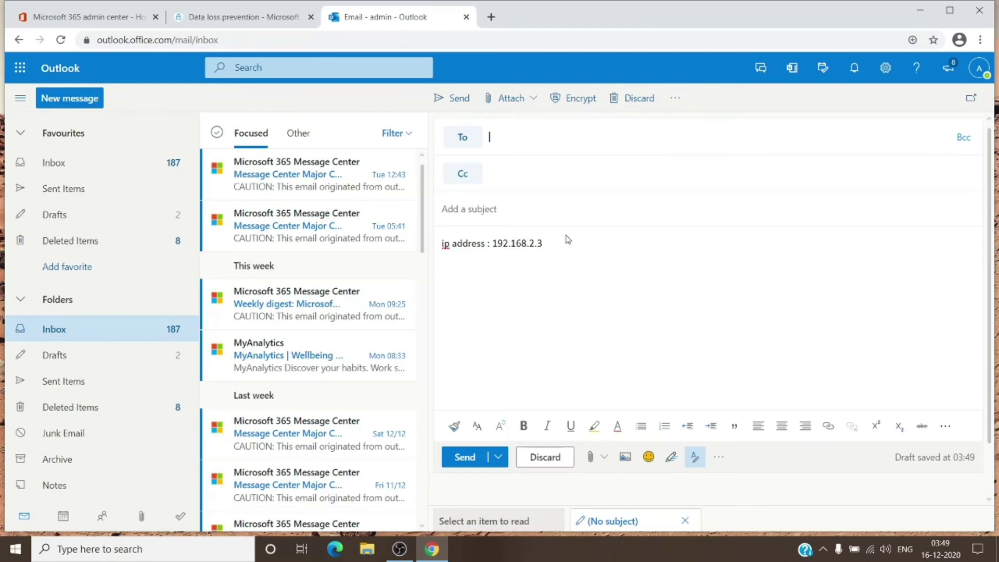
Step: Close the draft and launch the Outlook desktop app by searching 'outlook' in Windows
{"action": "left_click", "coordinate": [685, 521]}
{"action": "left_click", "coordinate": [198, 551]}
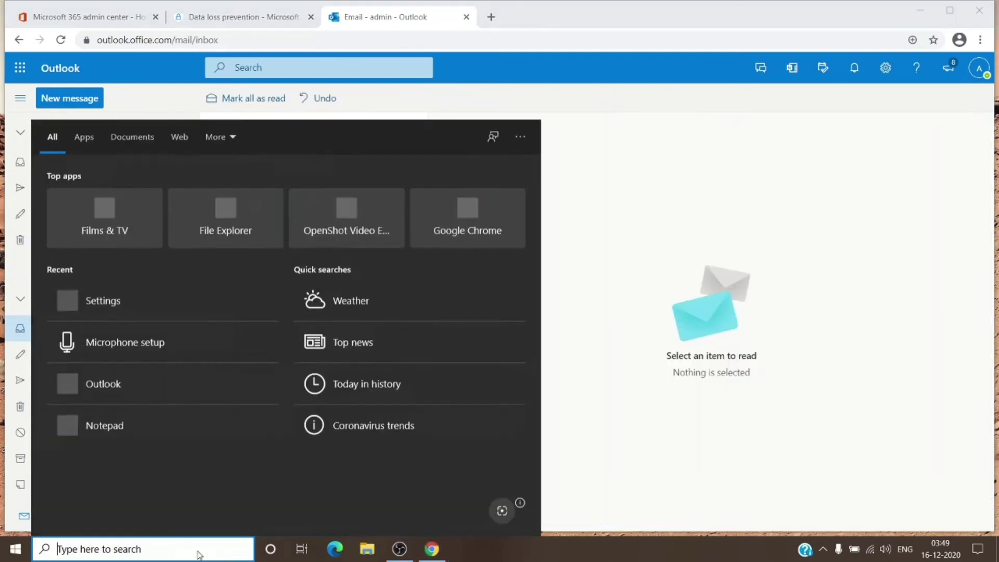
{"action": "type", "text": "outlook"}
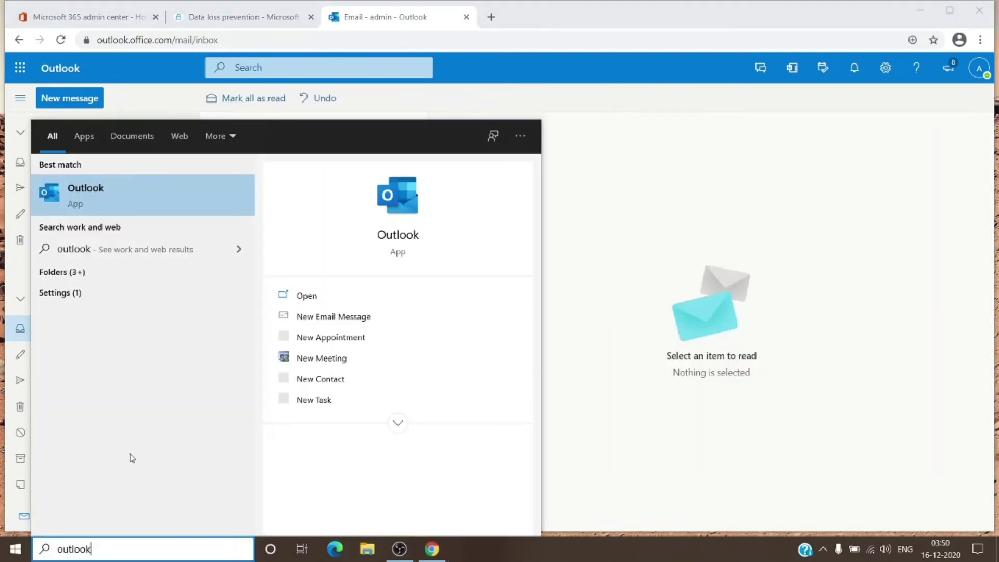
{"action": "left_click", "coordinate": [116, 192]}
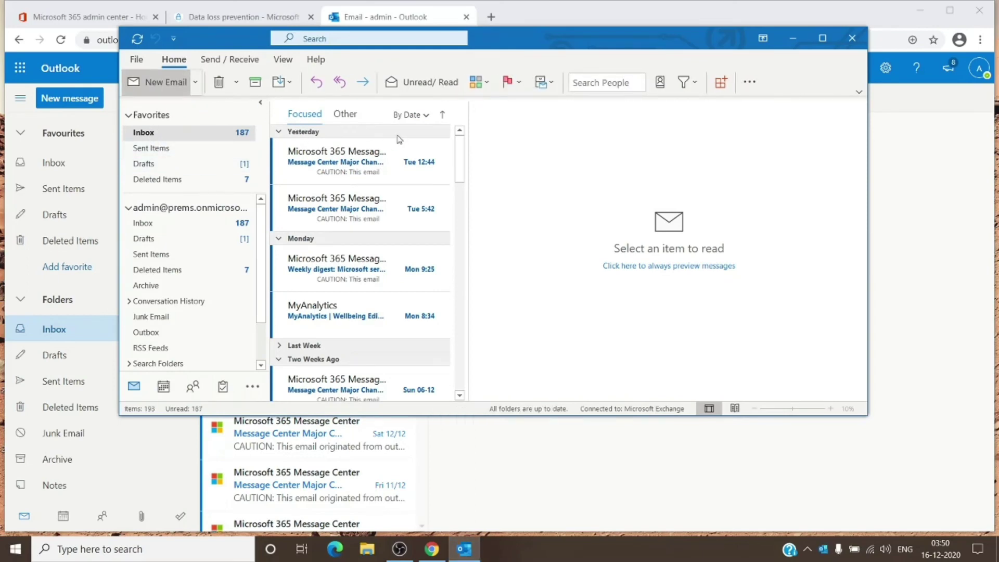
Step: Start a new message with the body 'Ip address : 192.168.2.3'
{"action": "key", "text": "ctrl+n"}
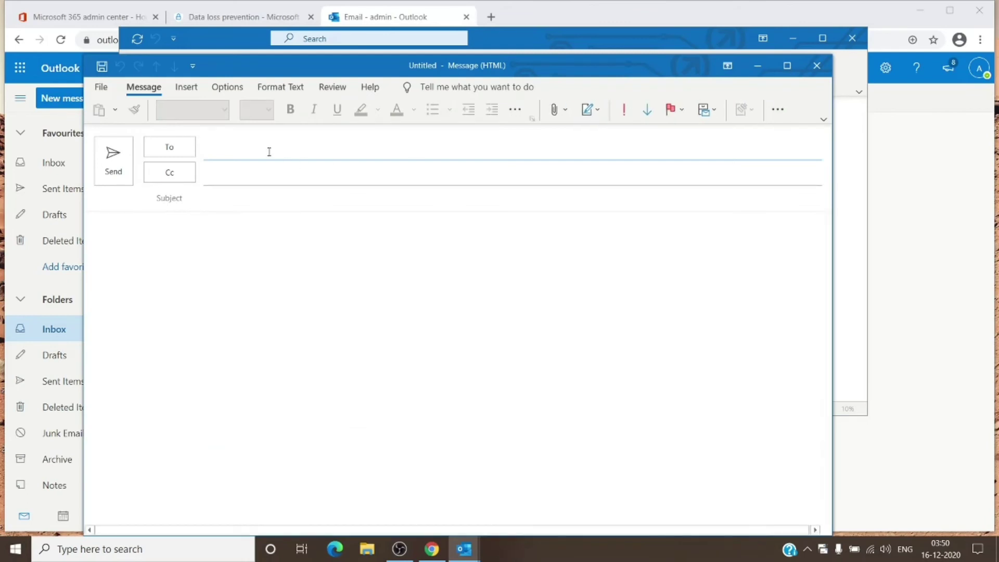
{"action": "left_click", "coordinate": [274, 272]}
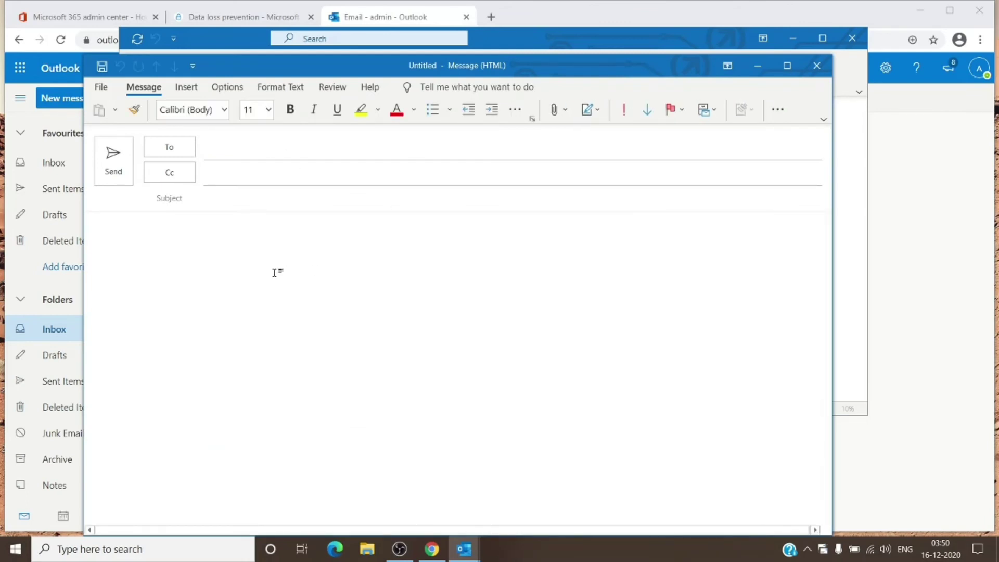
{"action": "type", "text": "Ip address : 192.168.2.3"}
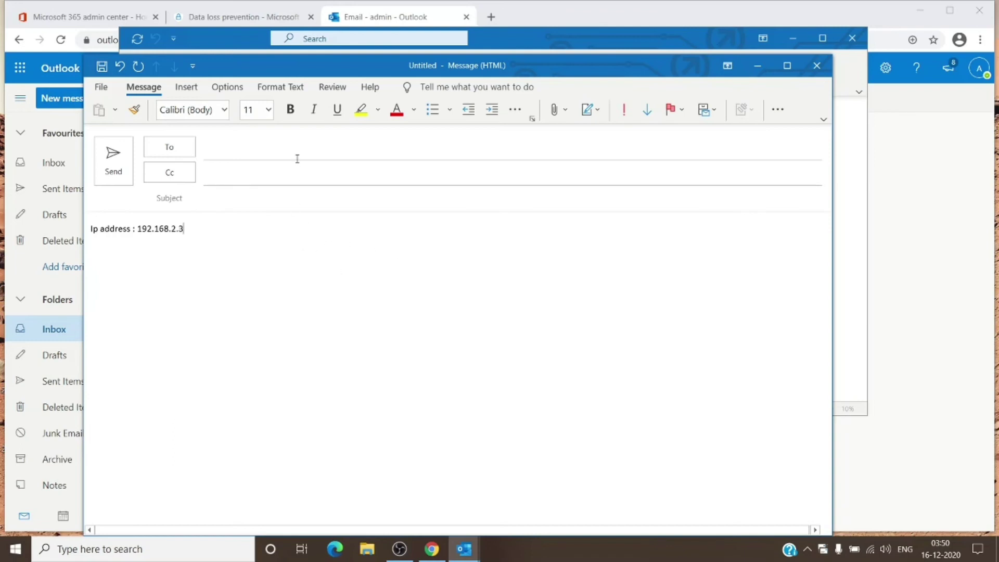
Step: Address the message to an external Gmail recipient, correcting the mistyped domain ending
{"action": "left_click", "coordinate": [297, 158]}
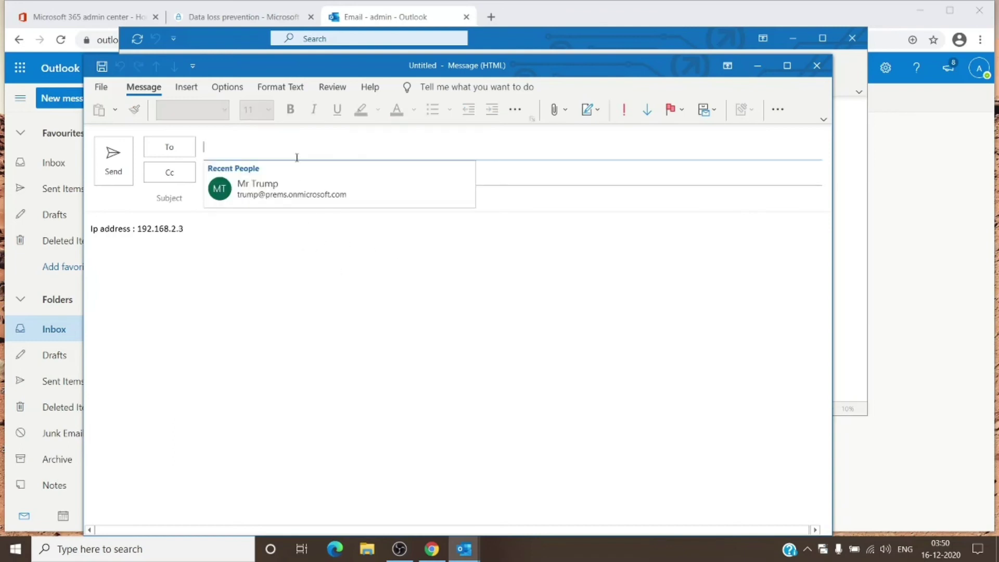
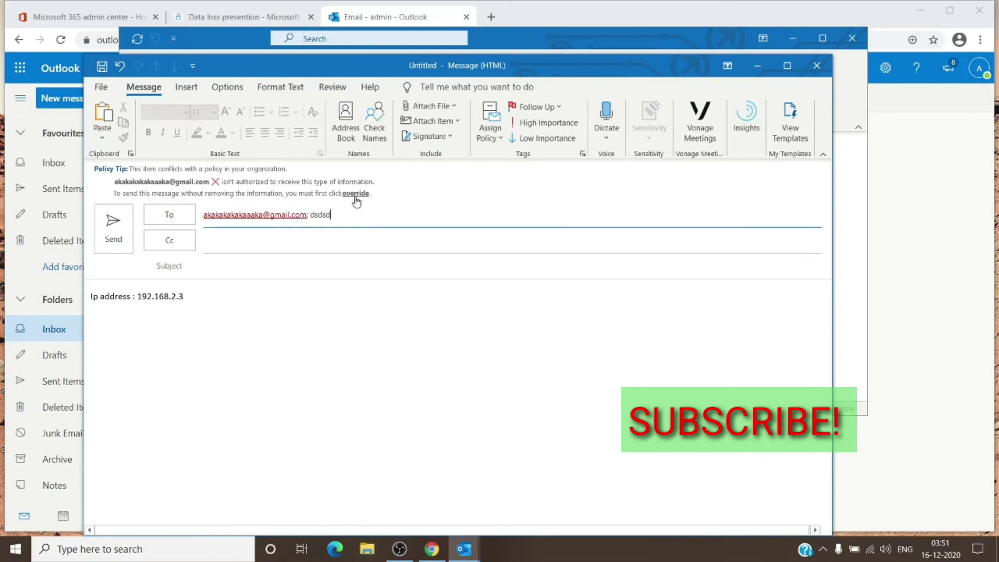
{"action": "left_click", "coordinate": [356, 196]}
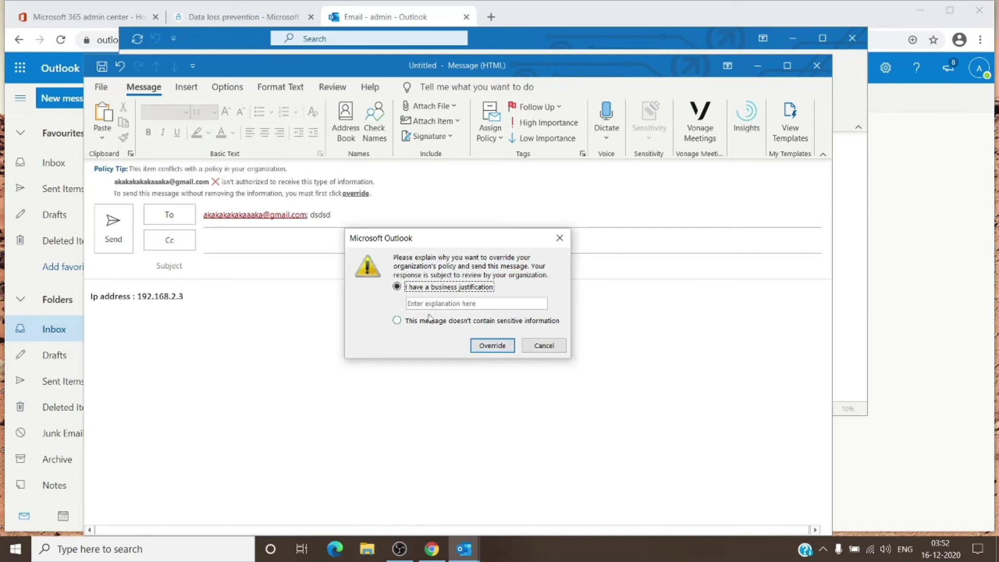
{"action": "left_click", "coordinate": [560, 240]}
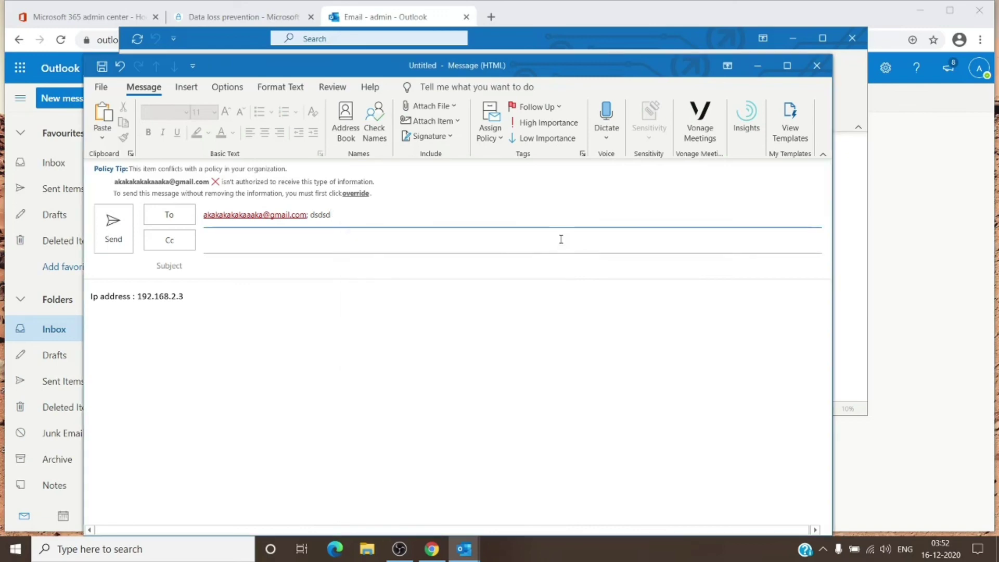